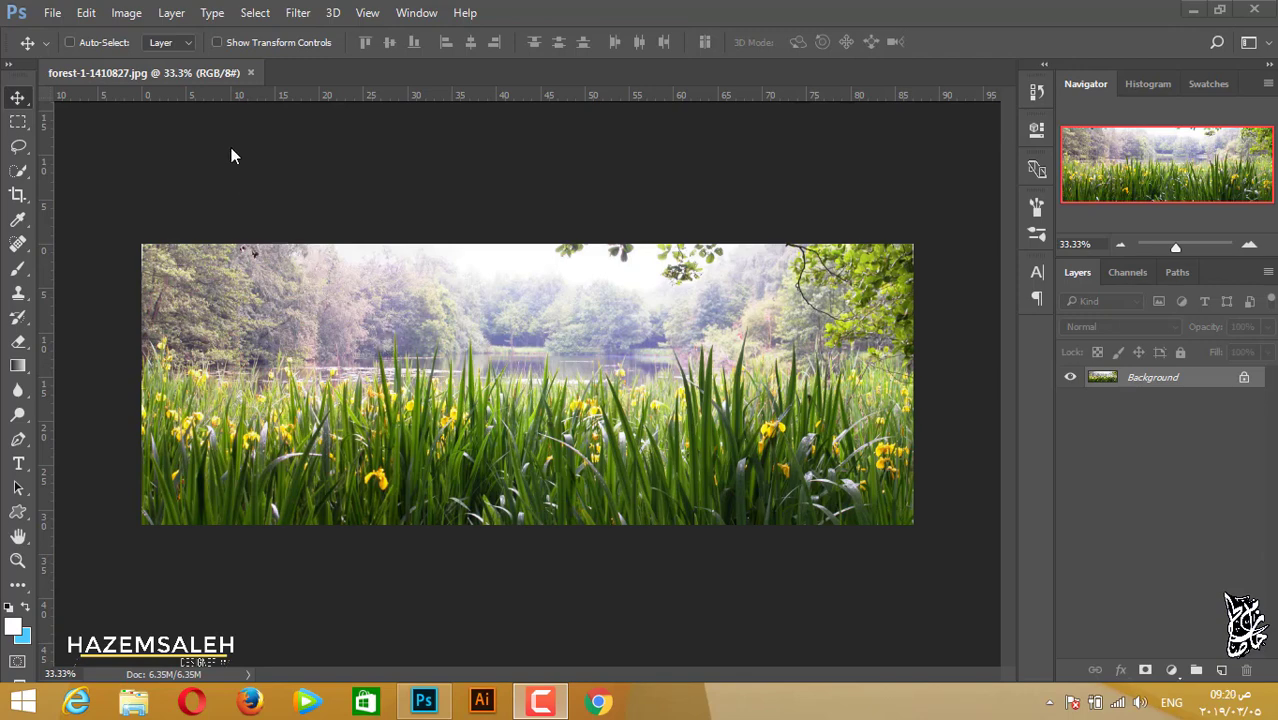
# Step: Resize the forest photo to 2470 × 2470 pixels in Image Size, with proportions unlinked
pyautogui.click(127, 14)
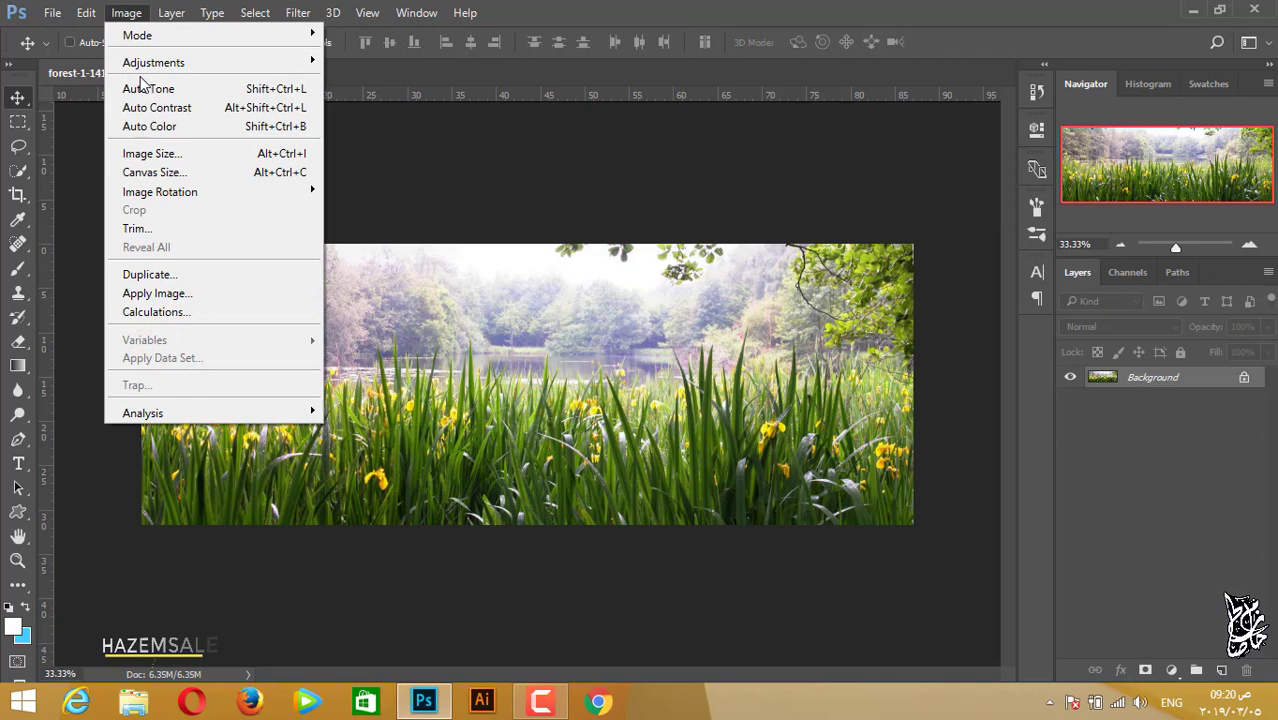
pyautogui.click(153, 153)
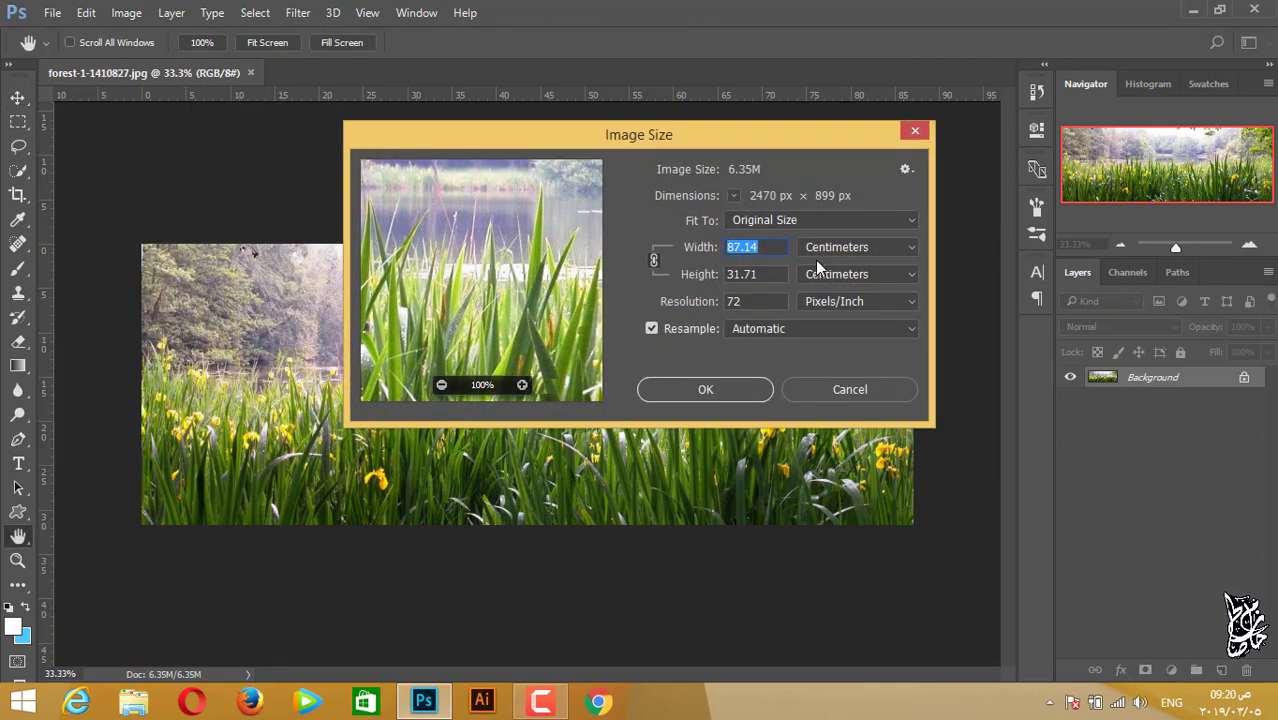
pyautogui.click(818, 252)
pyautogui.click(822, 264)
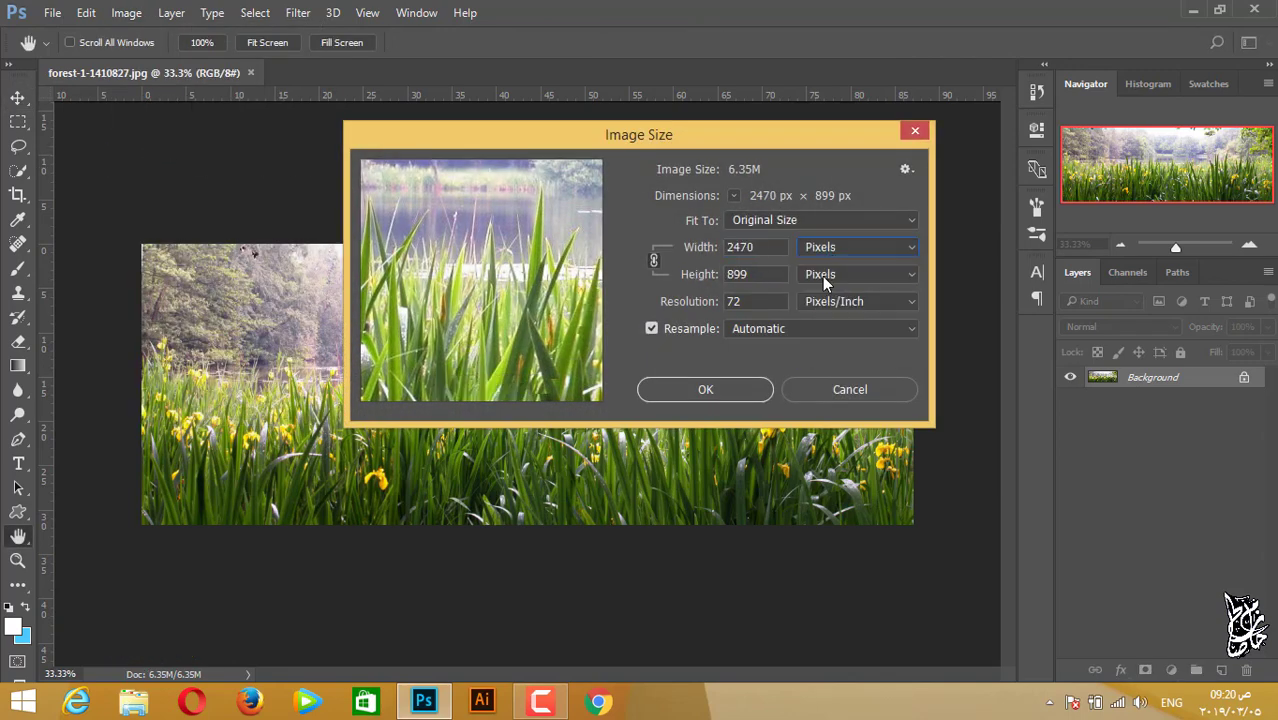
pyautogui.click(653, 260)
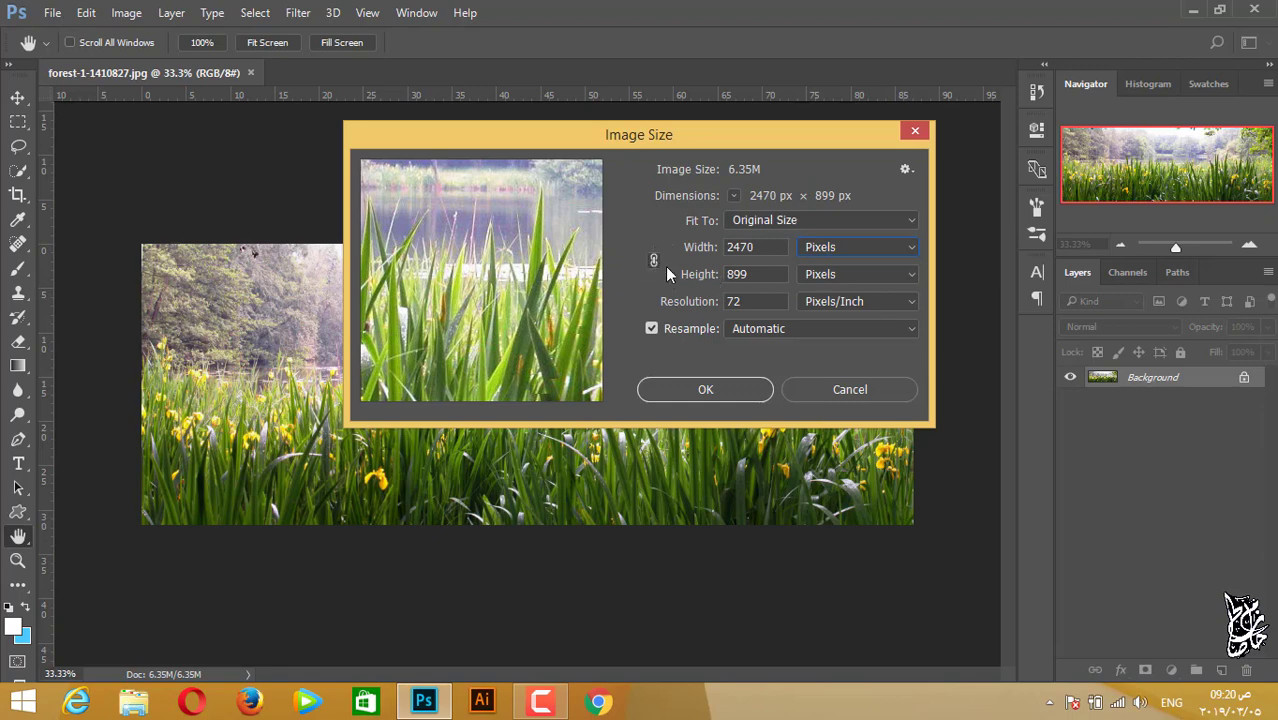
pyautogui.doubleClick(769, 277)
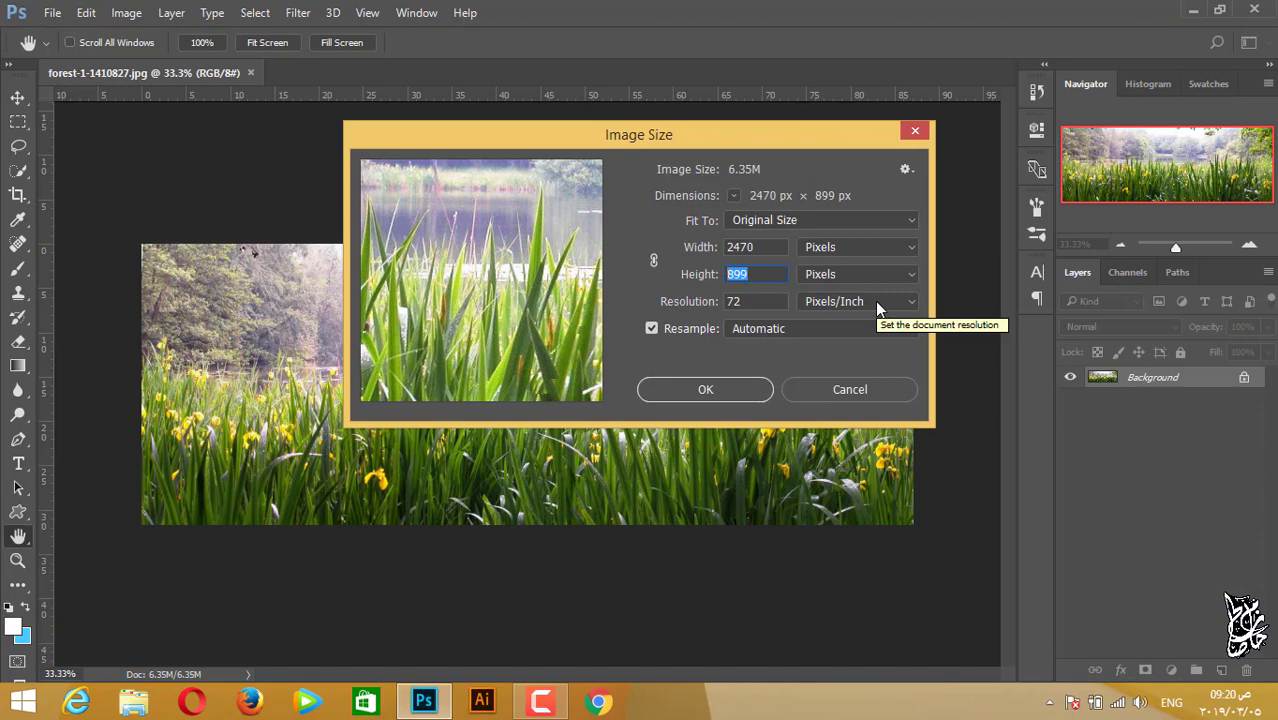
pyautogui.write('2470')
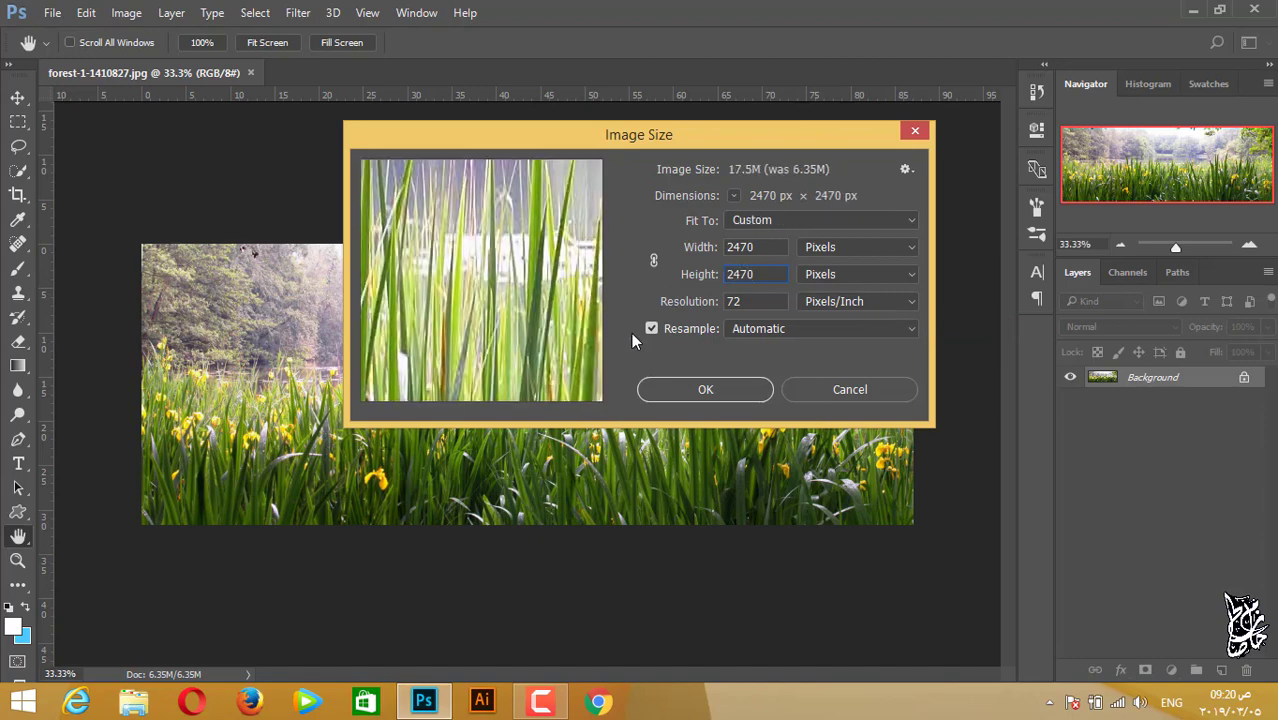
pyautogui.click(681, 386)
pyautogui.write('30.3')
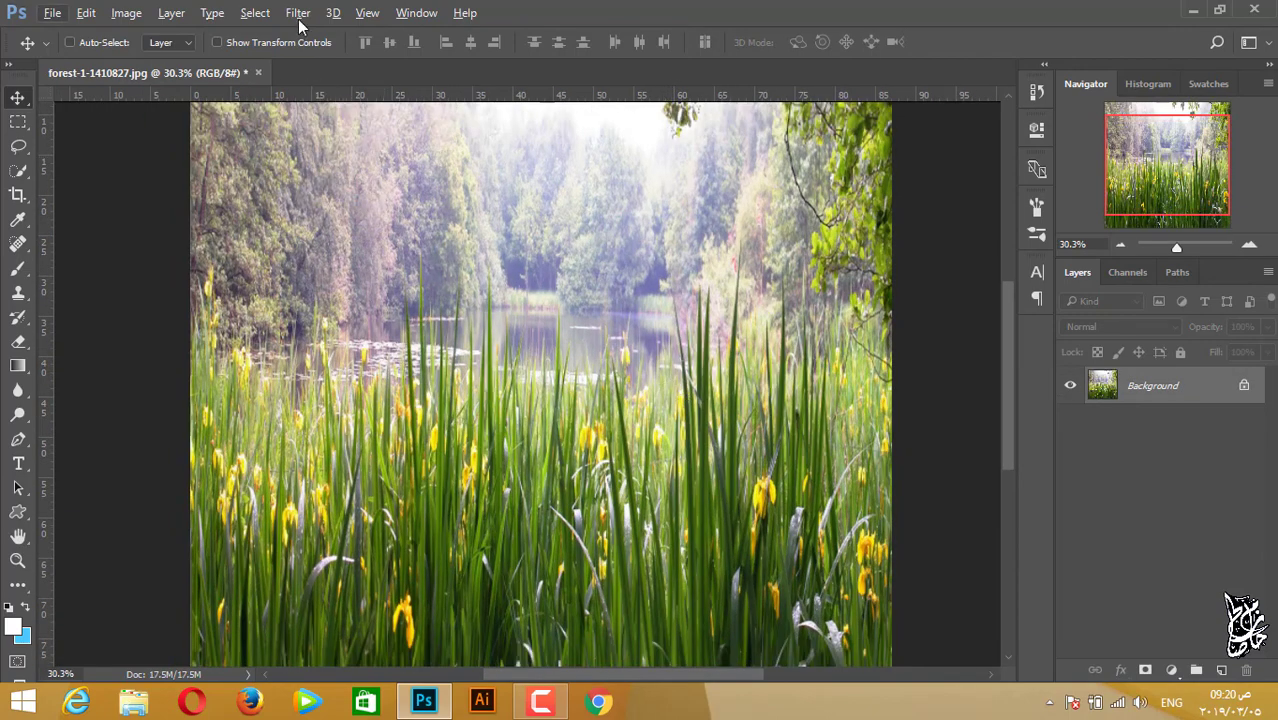
# Step: Apply Polar Coordinates (Rectangular to Polar) to the square photo and fit it on screen
pyautogui.click(298, 14)
pyautogui.moveTo(313, 267)
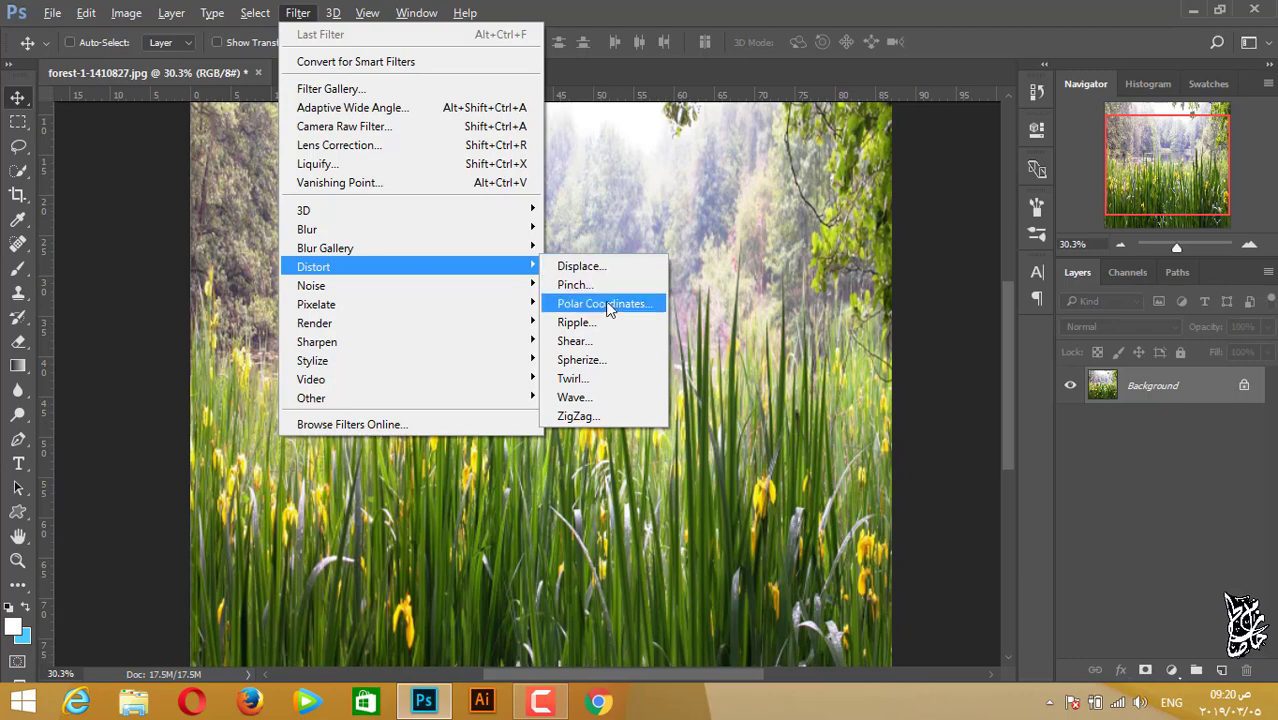
pyautogui.click(605, 303)
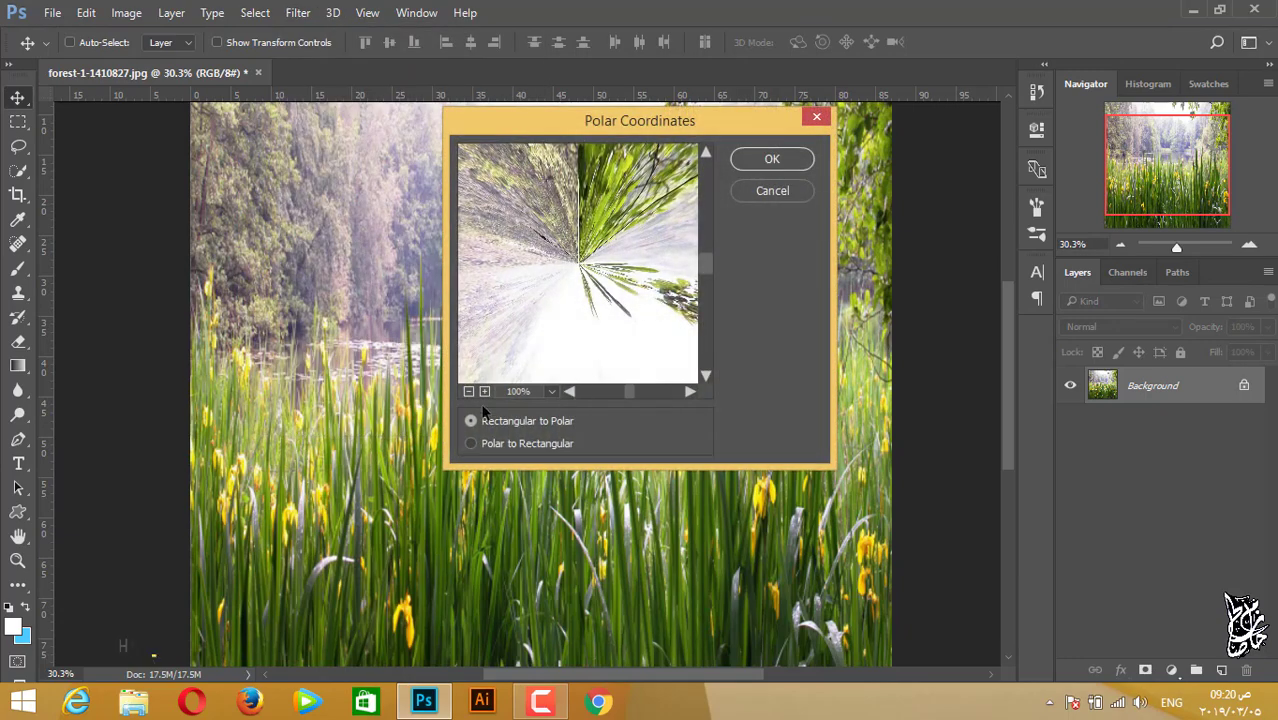
pyautogui.click(469, 391)
pyautogui.click(469, 391)
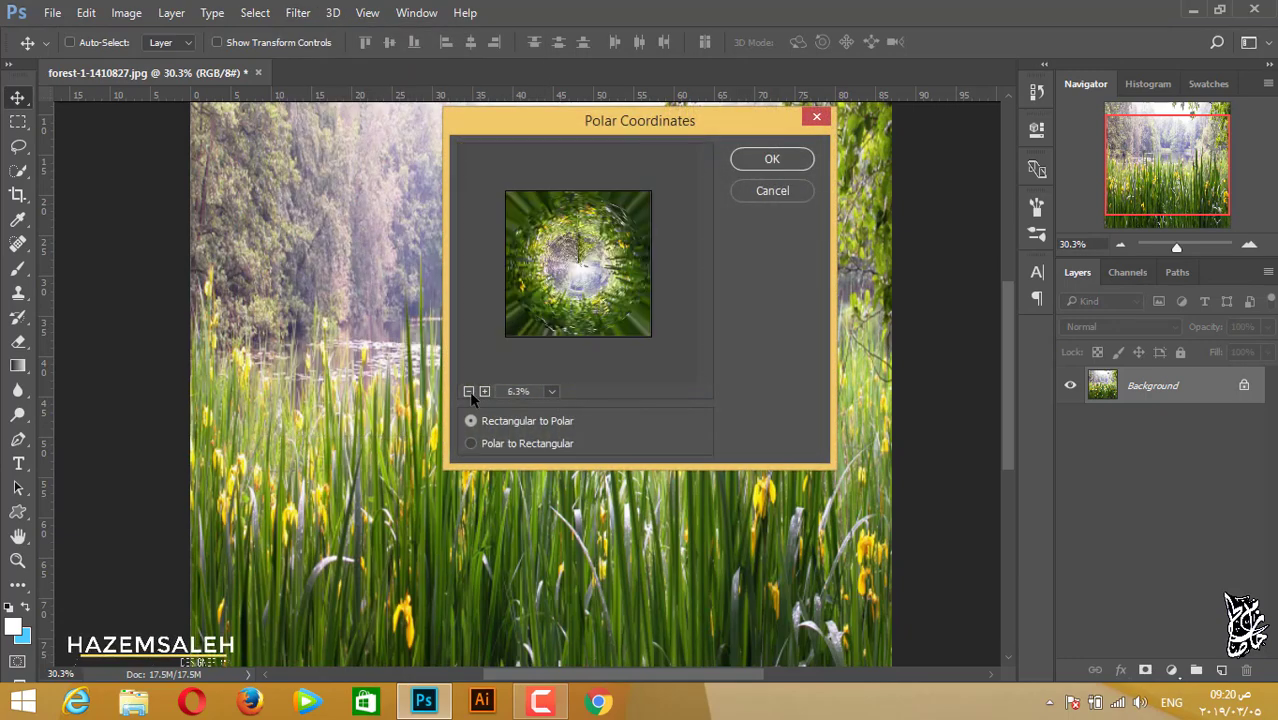
pyautogui.click(484, 391)
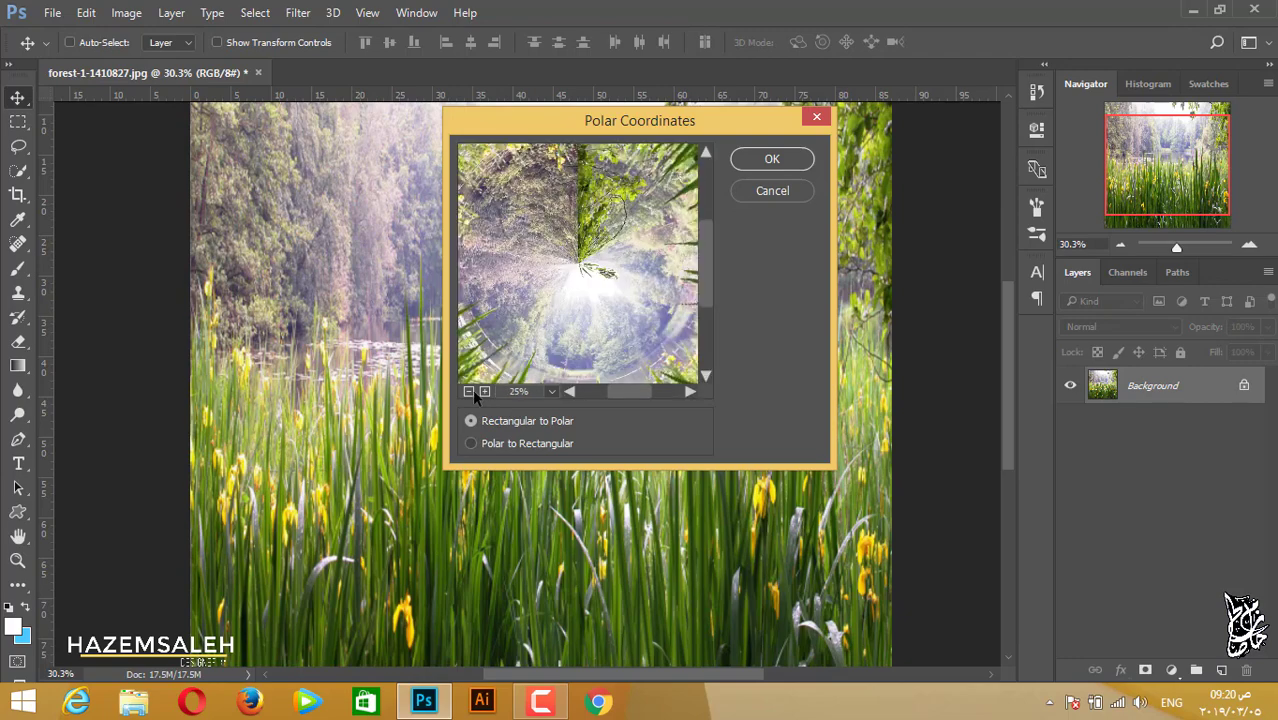
pyautogui.click(770, 161)
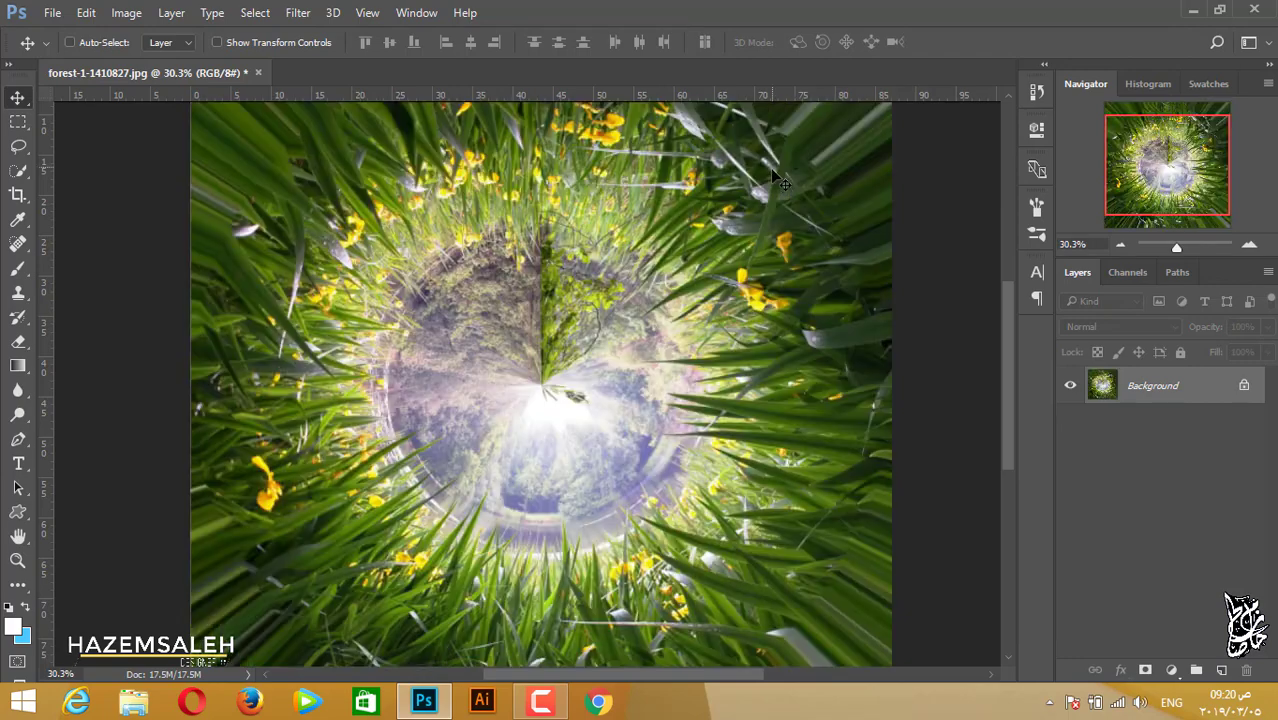
pyautogui.hotkey('ctrl', '0')
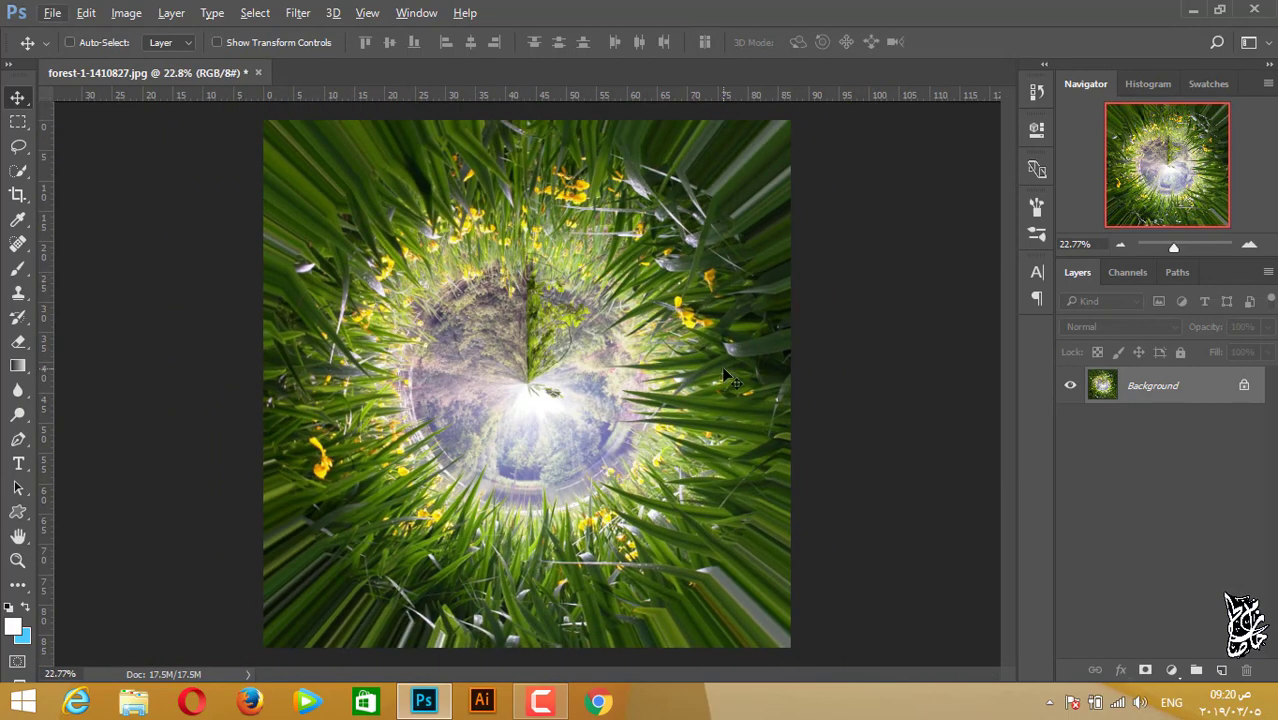
# Step: Crop the image to a tighter square centred on the tiny planet and fit it in view
pyautogui.click(17, 195)
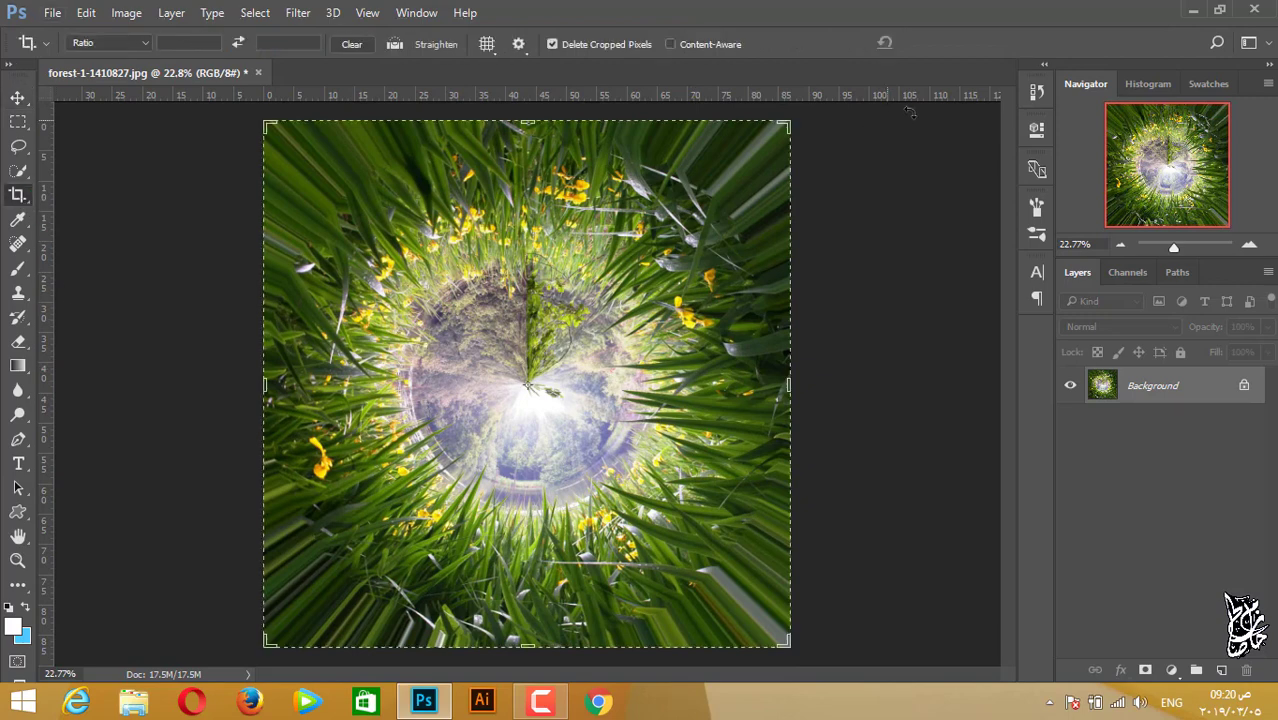
pyautogui.moveTo(785, 128); pyautogui.dragTo(736, 172)
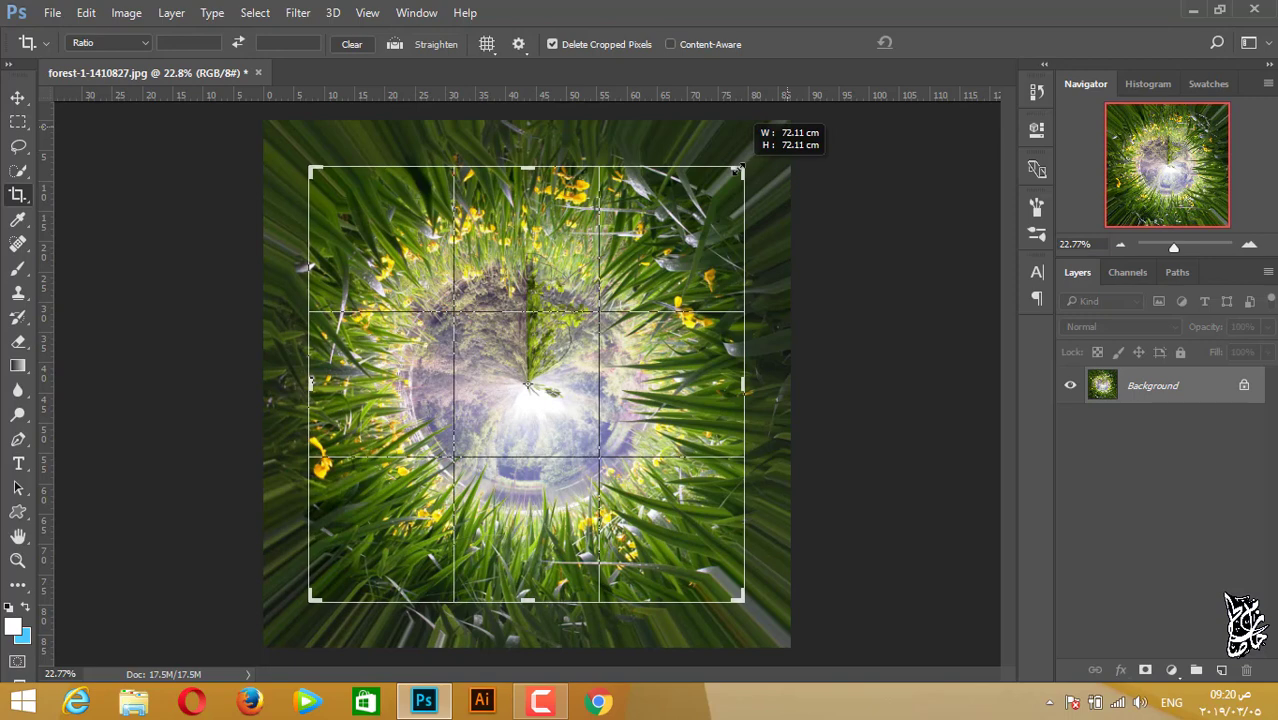
pyautogui.moveTo(736, 172); pyautogui.dragTo(739, 169)
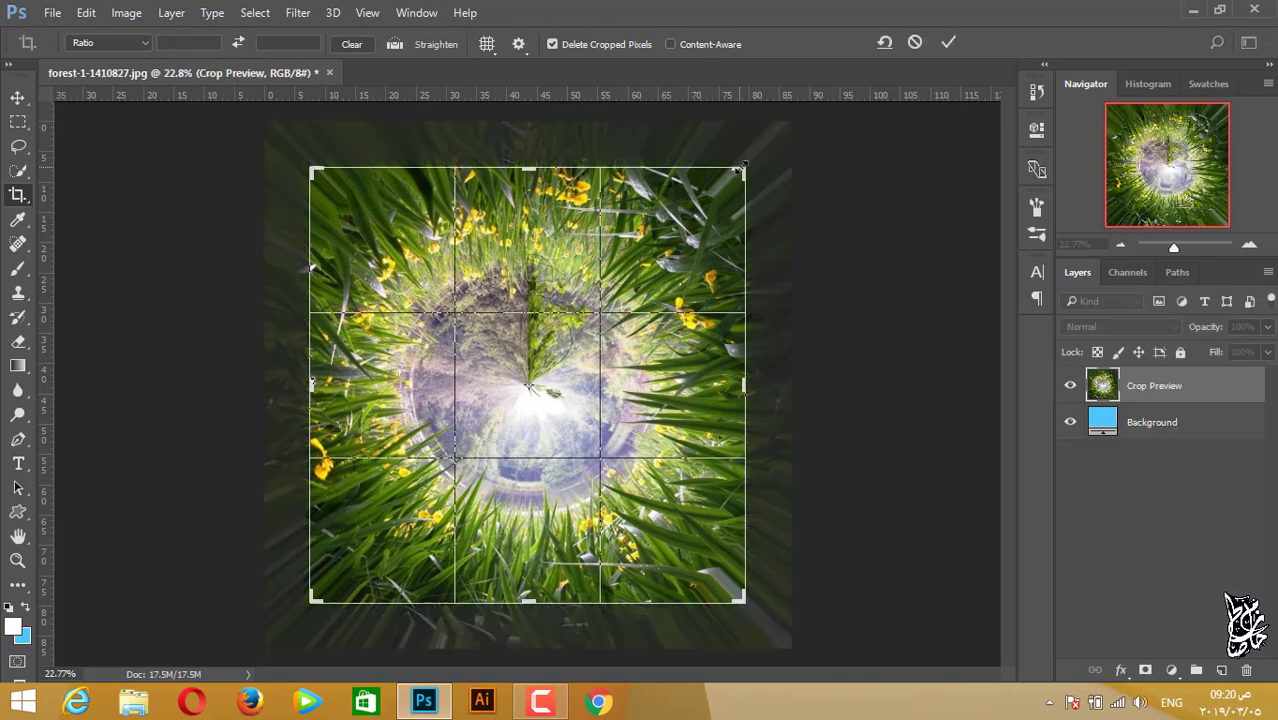
pyautogui.click(944, 44)
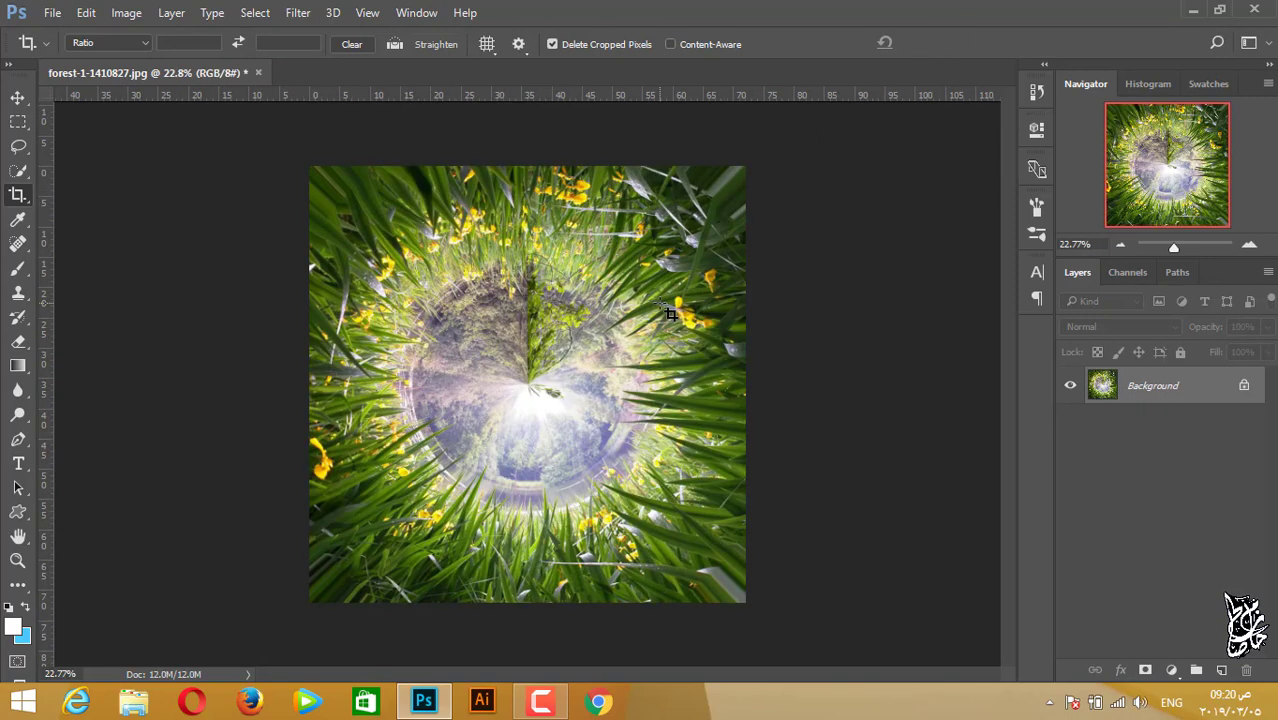
pyautogui.hotkey('ctrl', '0')
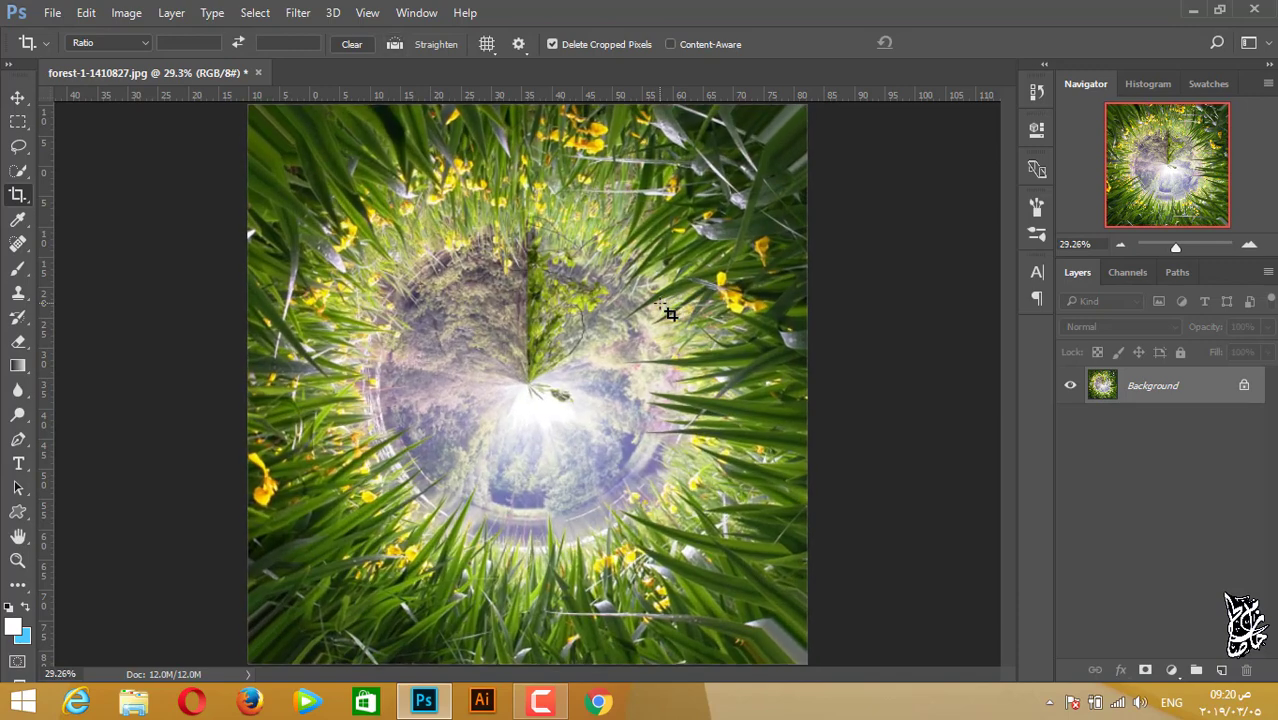
pyautogui.click(17, 98)
pyautogui.scroll(-1, 520, 525)
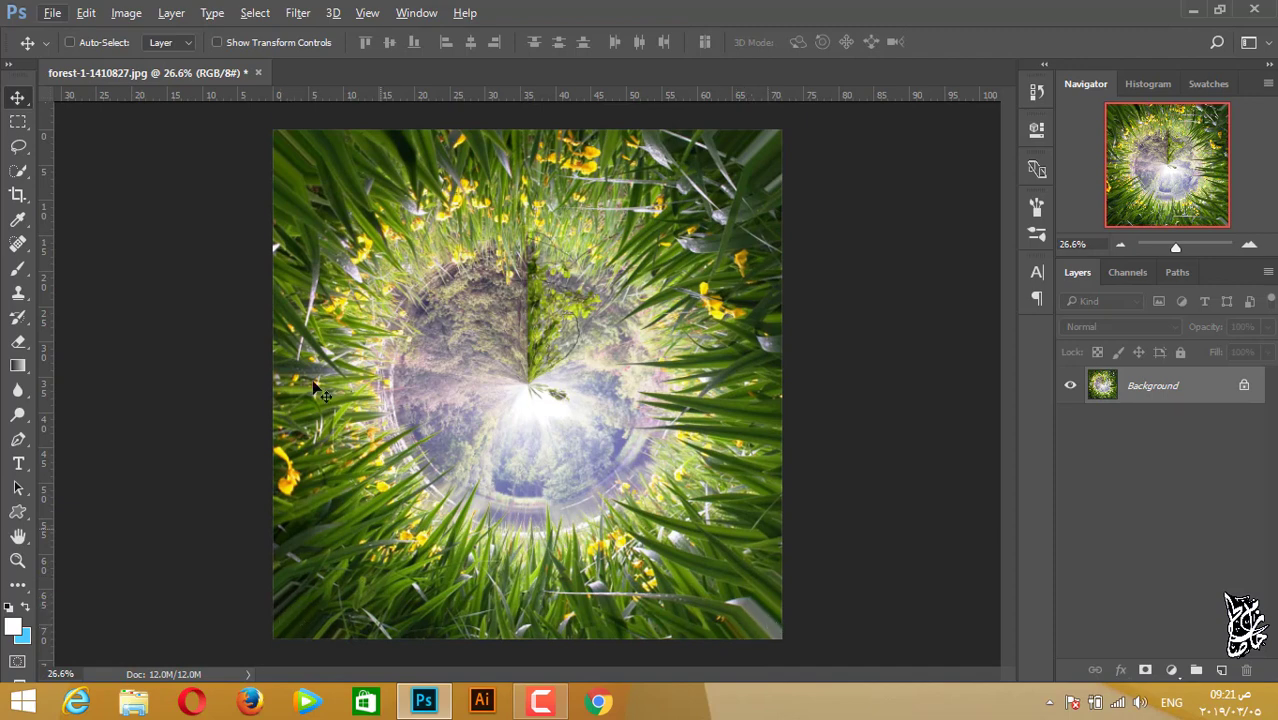
# Step: Clone-stamp grass over all four corners and along the left edge of the image
pyautogui.click(18, 292)
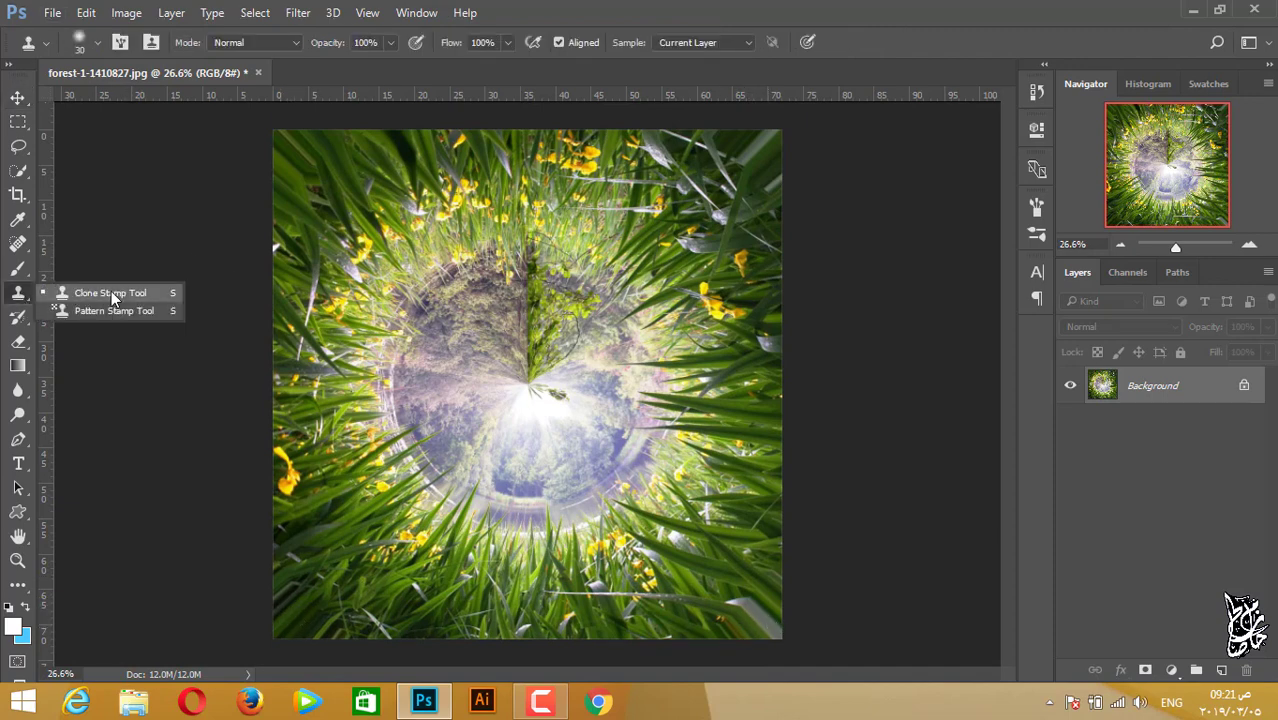
pyautogui.click(111, 292)
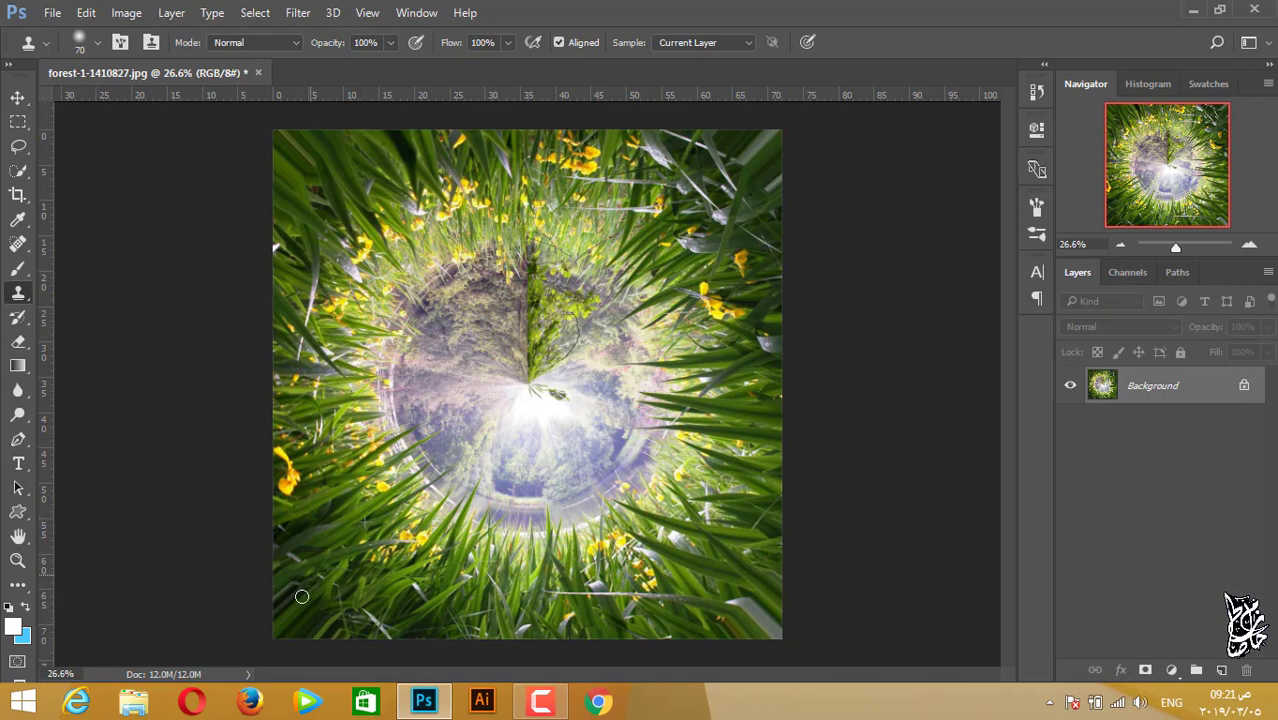
pyautogui.moveTo(332, 549)
pyautogui.mouseDown()
pyautogui.moveTo(275, 583)
pyautogui.moveTo(265, 622)
pyautogui.moveTo(285, 633)
pyautogui.moveTo(318, 616)
pyautogui.moveTo(338, 632)
pyautogui.mouseUp()
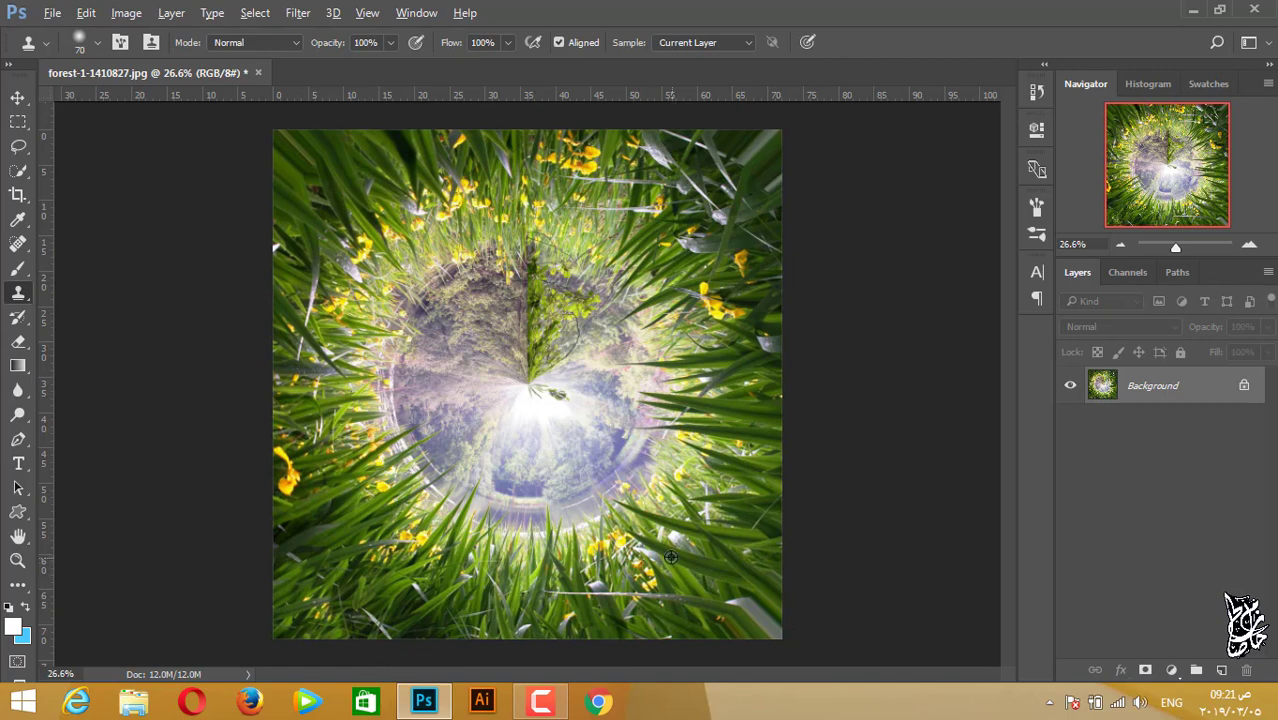
pyautogui.moveTo(764, 633)
pyautogui.mouseDown()
pyautogui.moveTo(756, 606)
pyautogui.moveTo(725, 620)
pyautogui.moveTo(774, 624)
pyautogui.moveTo(710, 626)
pyautogui.moveTo(745, 640)
pyautogui.moveTo(722, 616)
pyautogui.moveTo(729, 625)
pyautogui.moveTo(705, 633)
pyautogui.moveTo(781, 618)
pyautogui.moveTo(758, 627)
pyautogui.mouseUp()
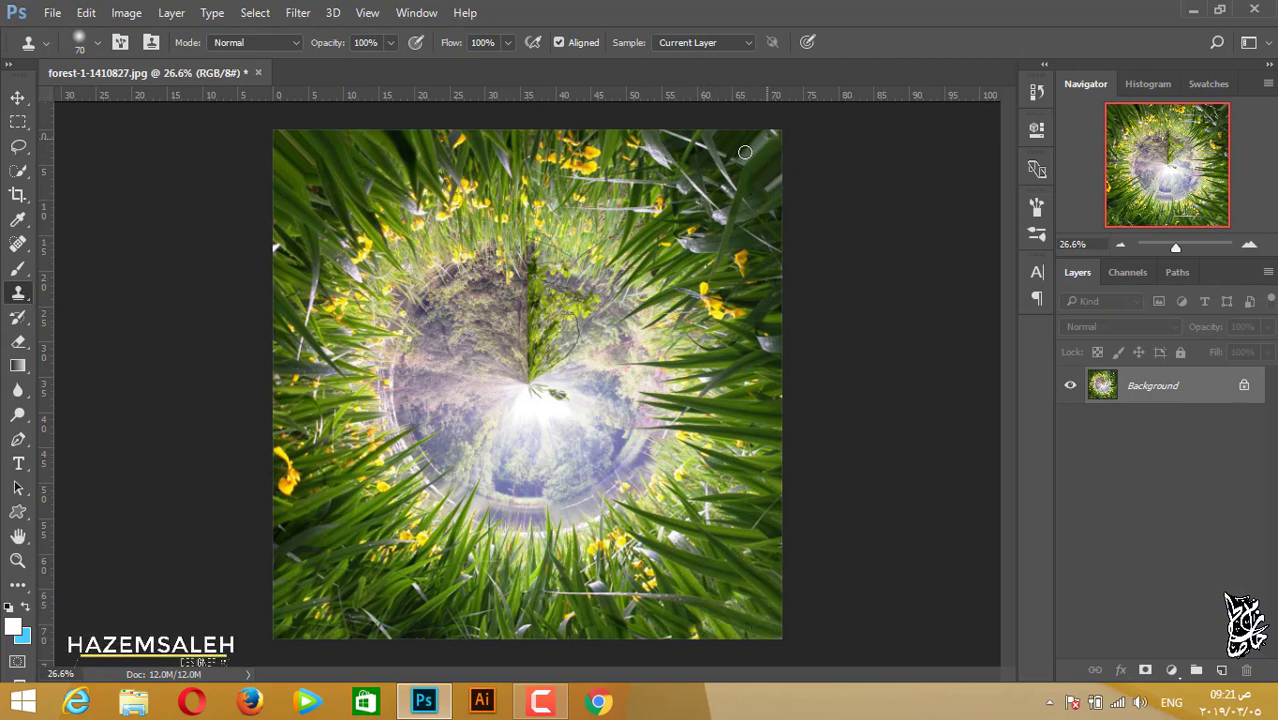
pyautogui.moveTo(765, 153)
pyautogui.mouseDown()
pyautogui.moveTo(712, 140)
pyautogui.moveTo(754, 146)
pyautogui.moveTo(762, 168)
pyautogui.moveTo(748, 165)
pyautogui.moveTo(772, 162)
pyautogui.moveTo(792, 189)
pyautogui.mouseUp()
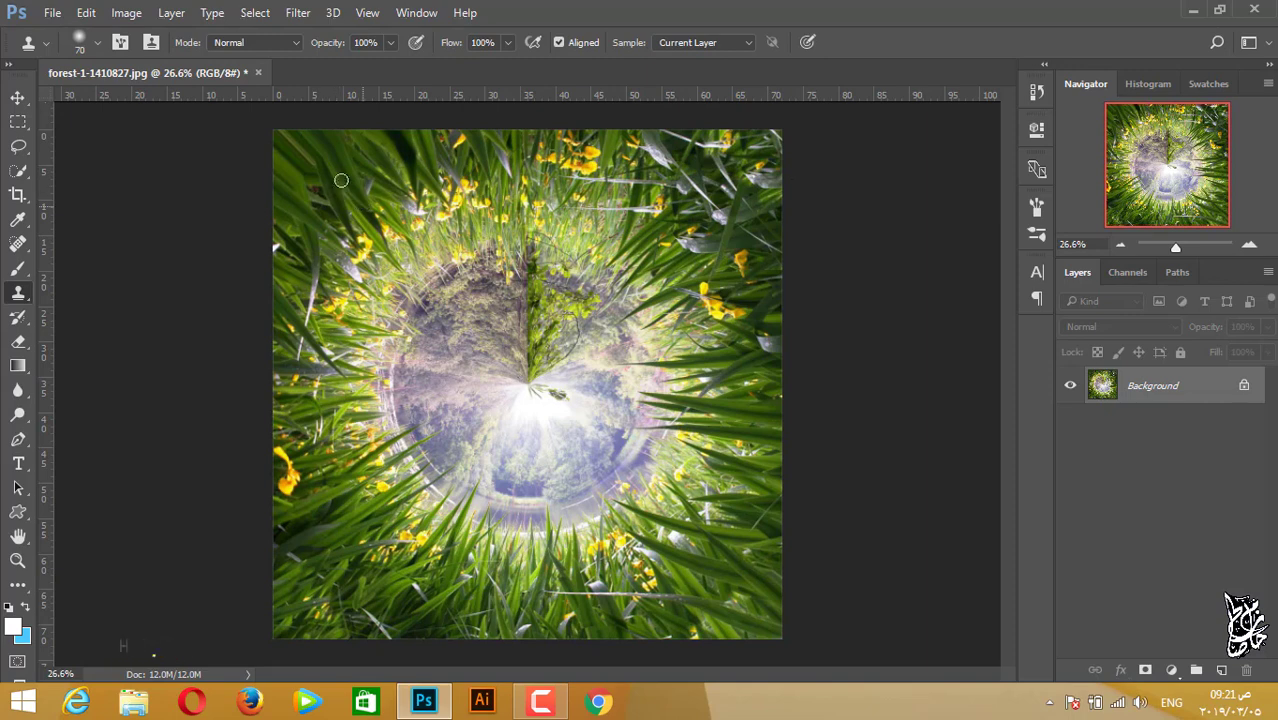
pyautogui.moveTo(341, 180)
pyautogui.mouseDown()
pyautogui.moveTo(288, 131)
pyautogui.moveTo(282, 177)
pyautogui.mouseUp()
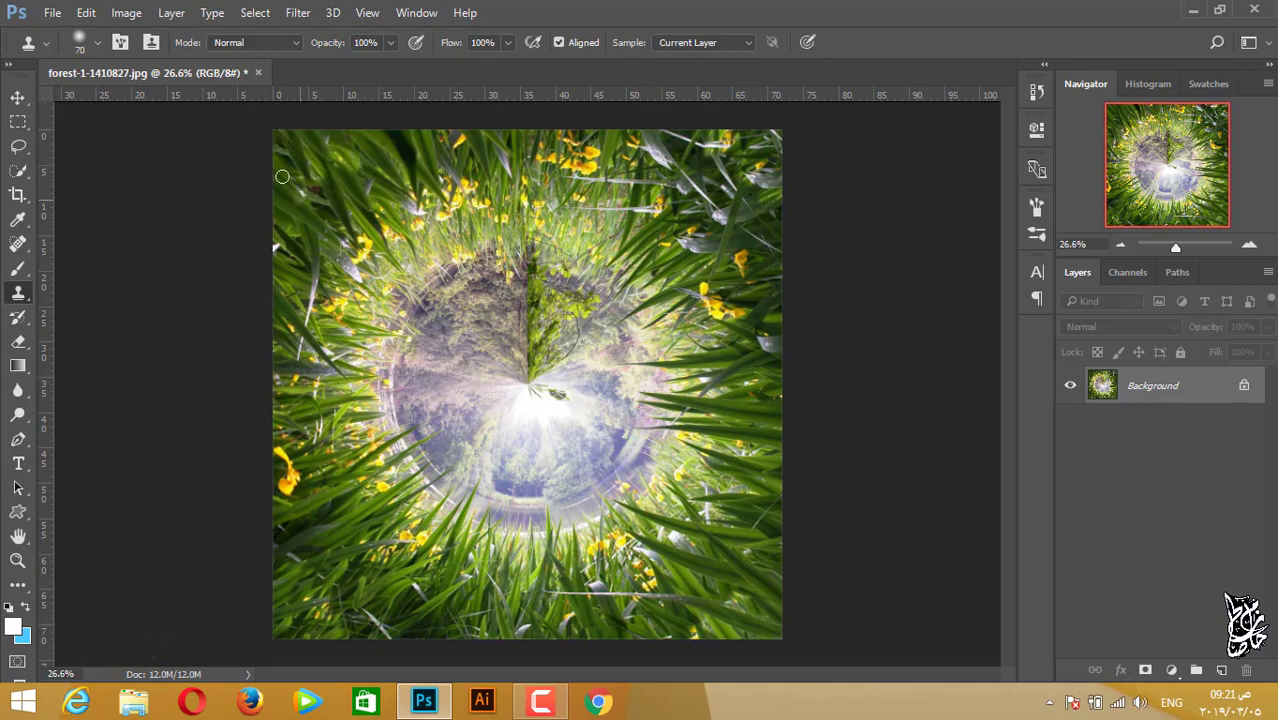
pyautogui.moveTo(322, 292); pyautogui.dragTo(305, 420)
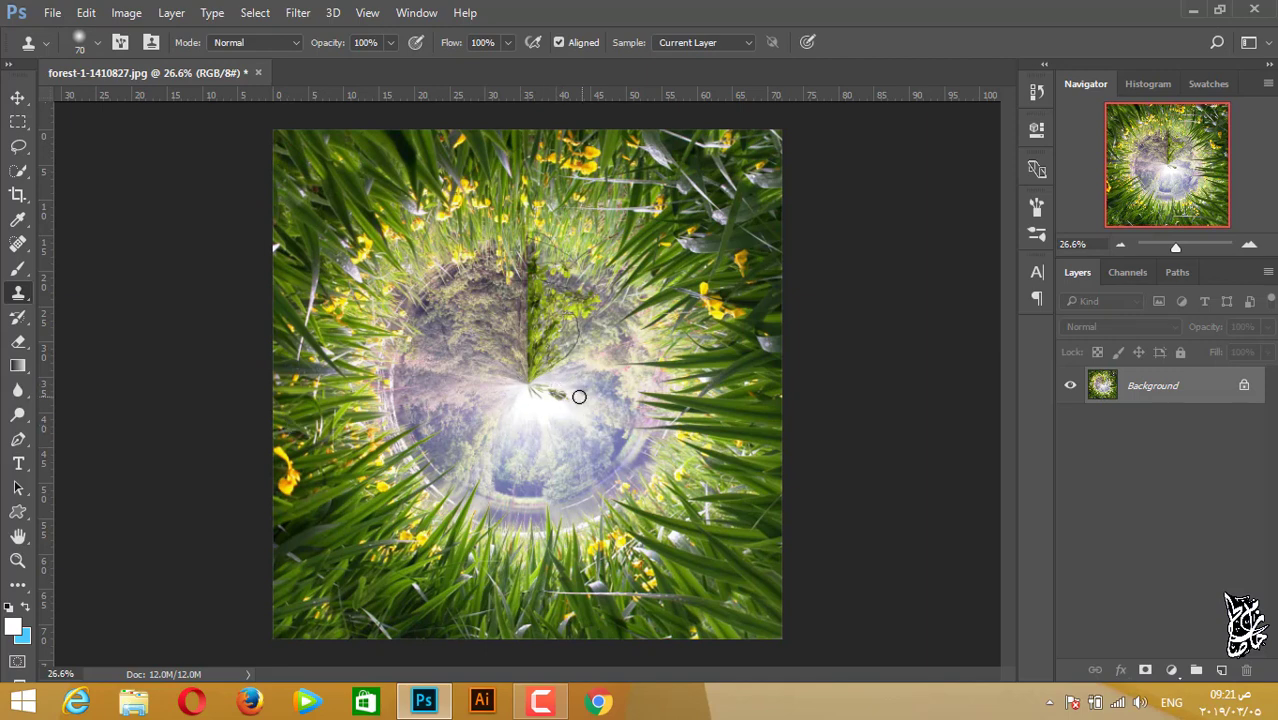
# Step: Patch the seam near the planet's centre with nearby forest texture, then deselect
pyautogui.click(17, 243)
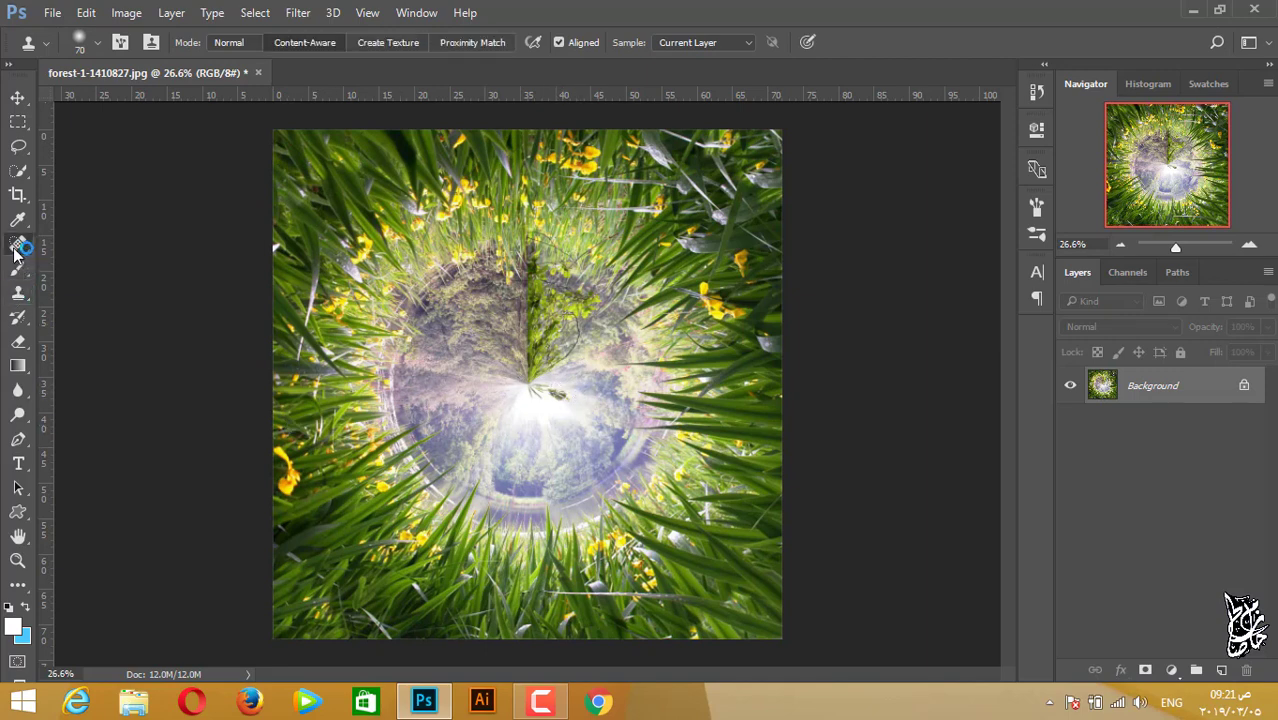
pyautogui.rightClick(17, 243)
pyautogui.click(86, 279)
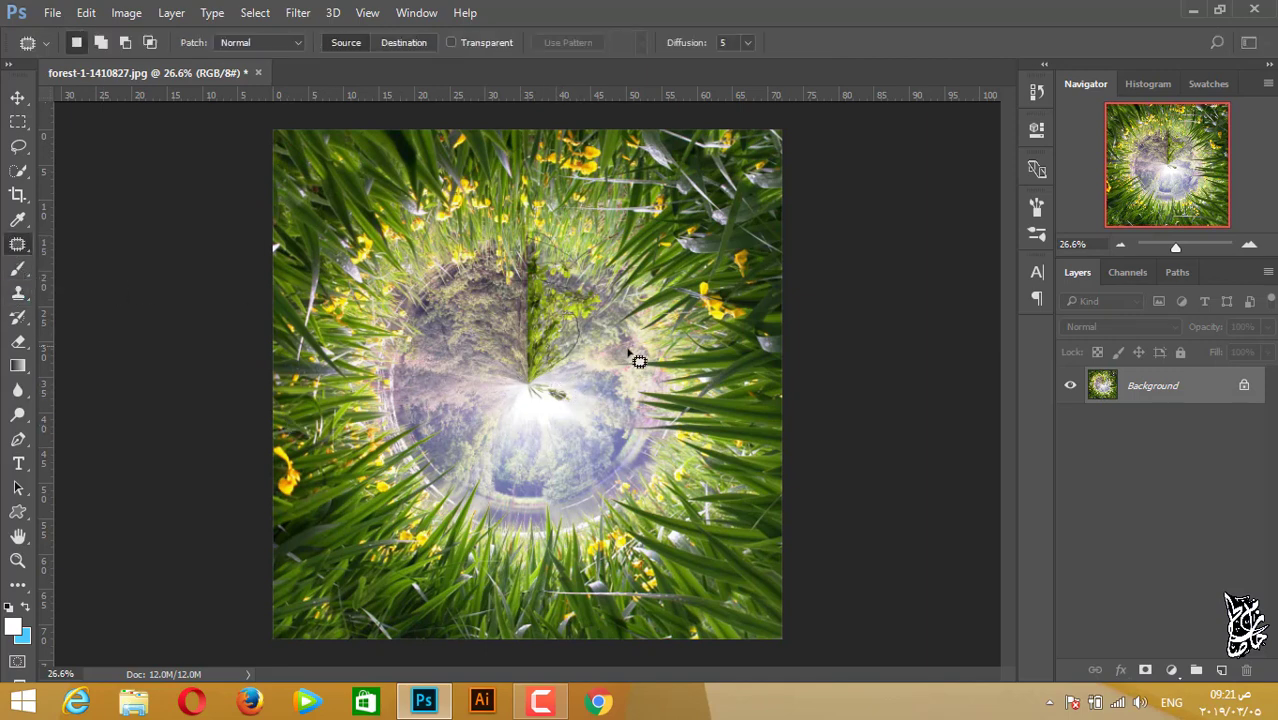
pyautogui.moveTo(594, 292); pyautogui.dragTo(537, 396)
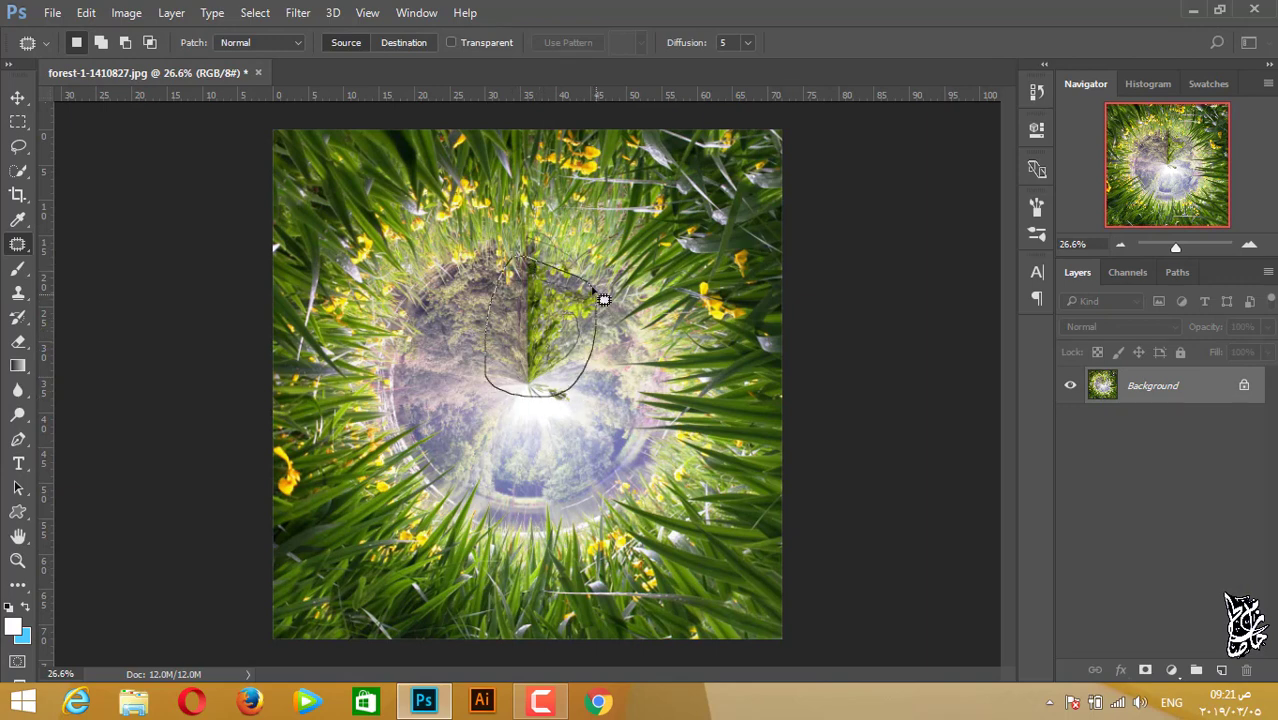
pyautogui.moveTo(537, 396); pyautogui.dragTo(597, 294)
pyautogui.click(513, 394)
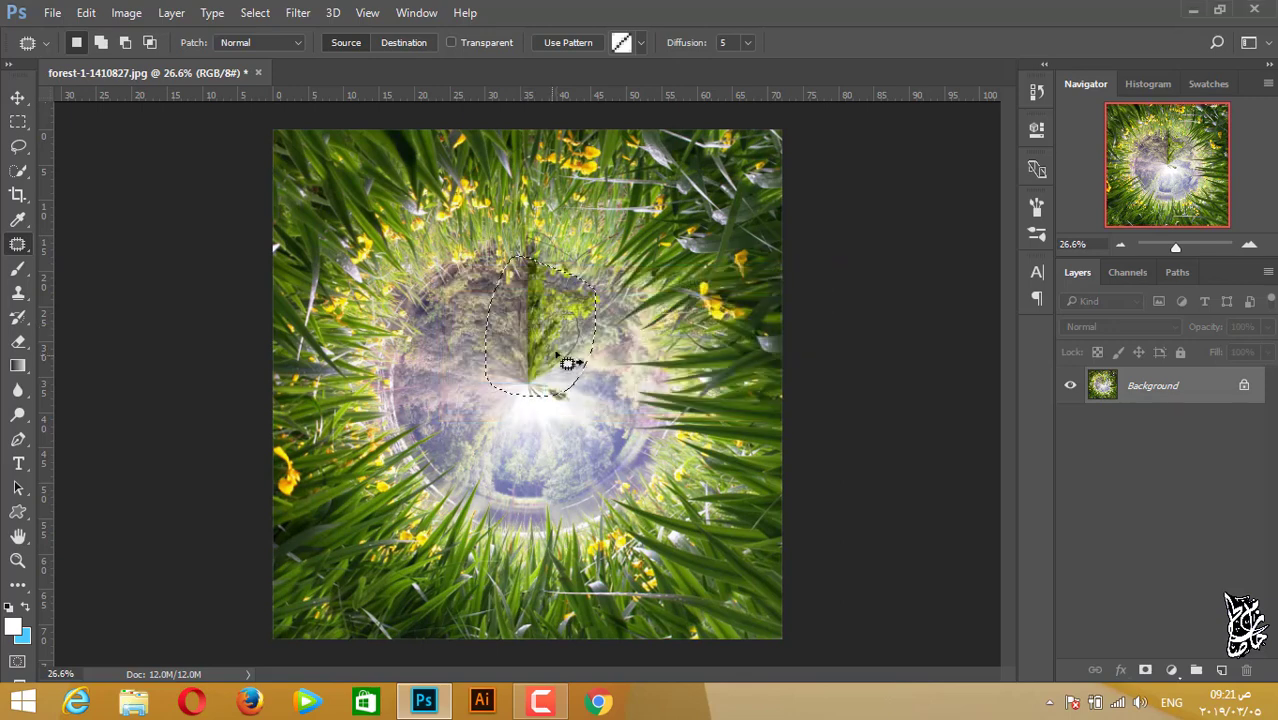
pyautogui.moveTo(565, 362); pyautogui.dragTo(565, 322)
pyautogui.moveTo(481, 336); pyautogui.dragTo(484, 340)
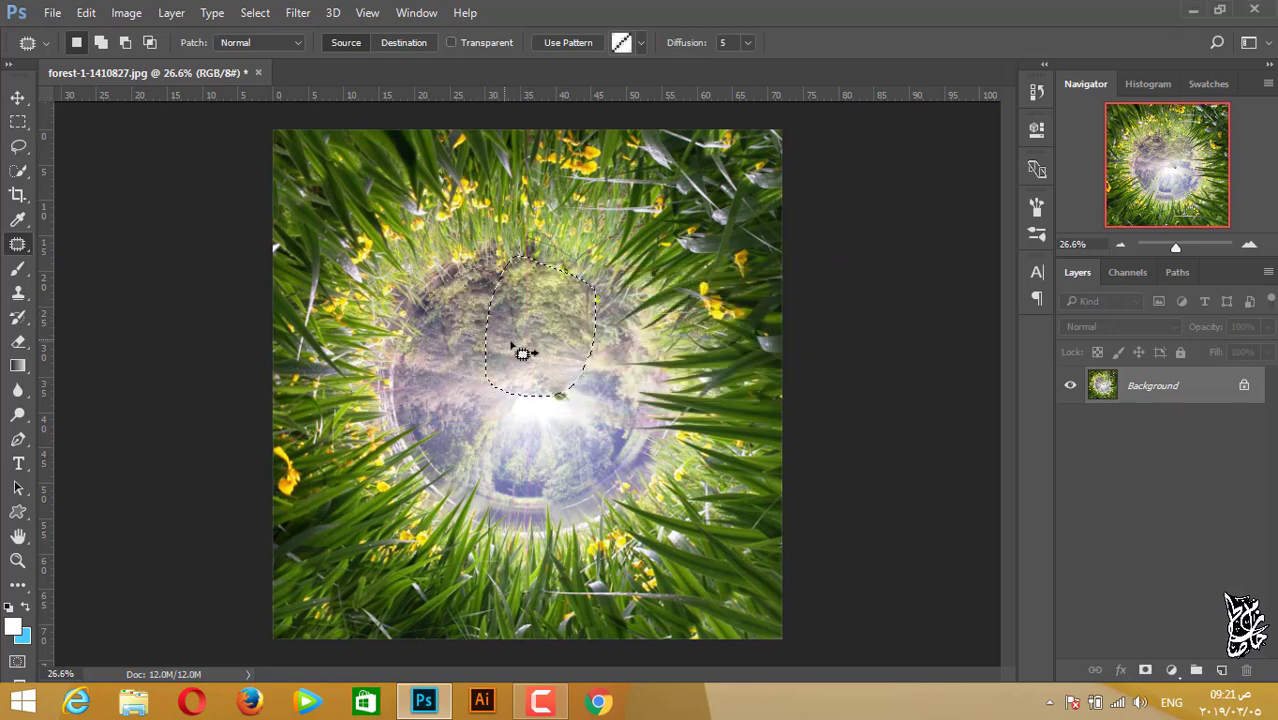
pyautogui.hotkey('ctrl', 'd')
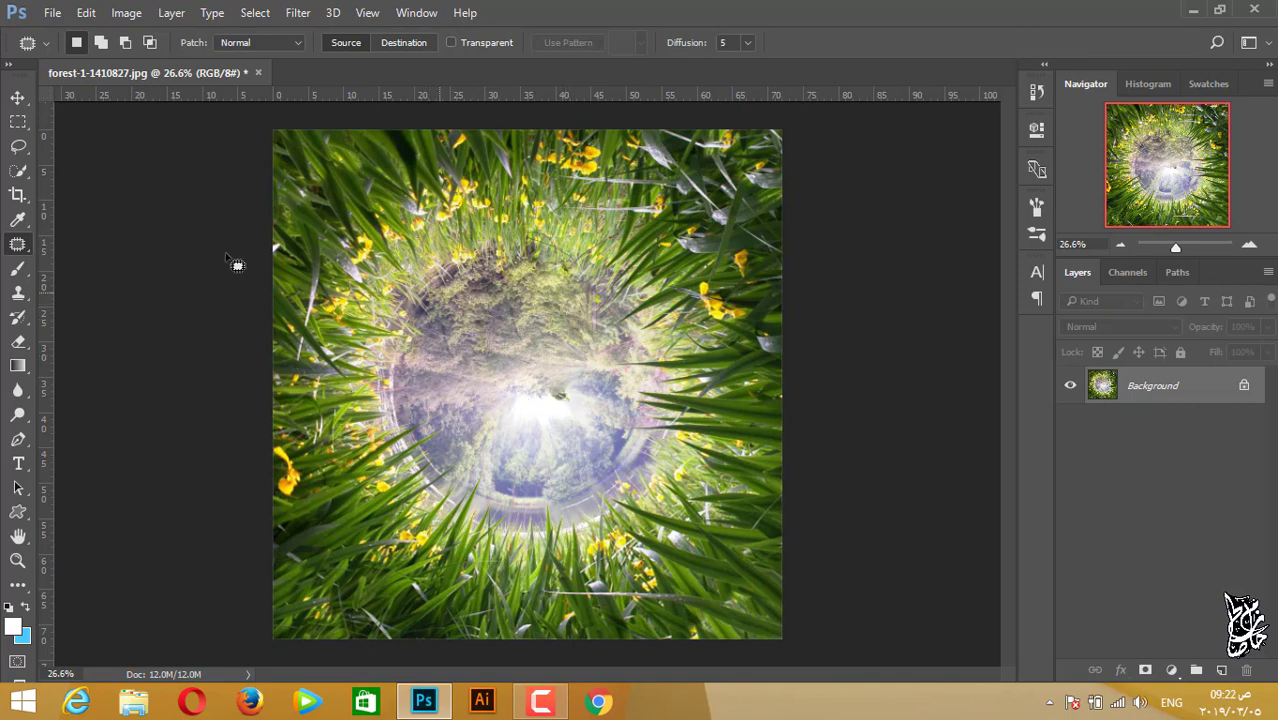
pyautogui.click(18, 97)
pyautogui.press('ctrl')
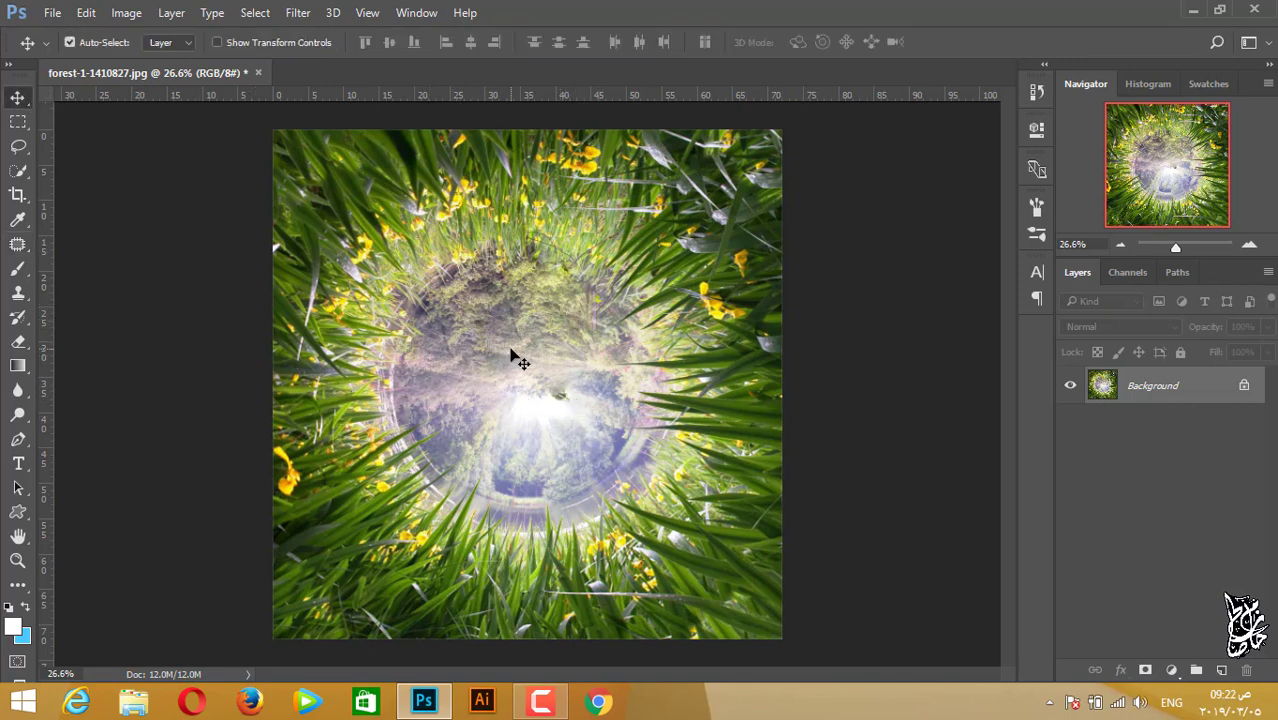
# Step: Unlock the Background into Layer 0 and rotate the whole image 180°
pyautogui.click(1245, 388)
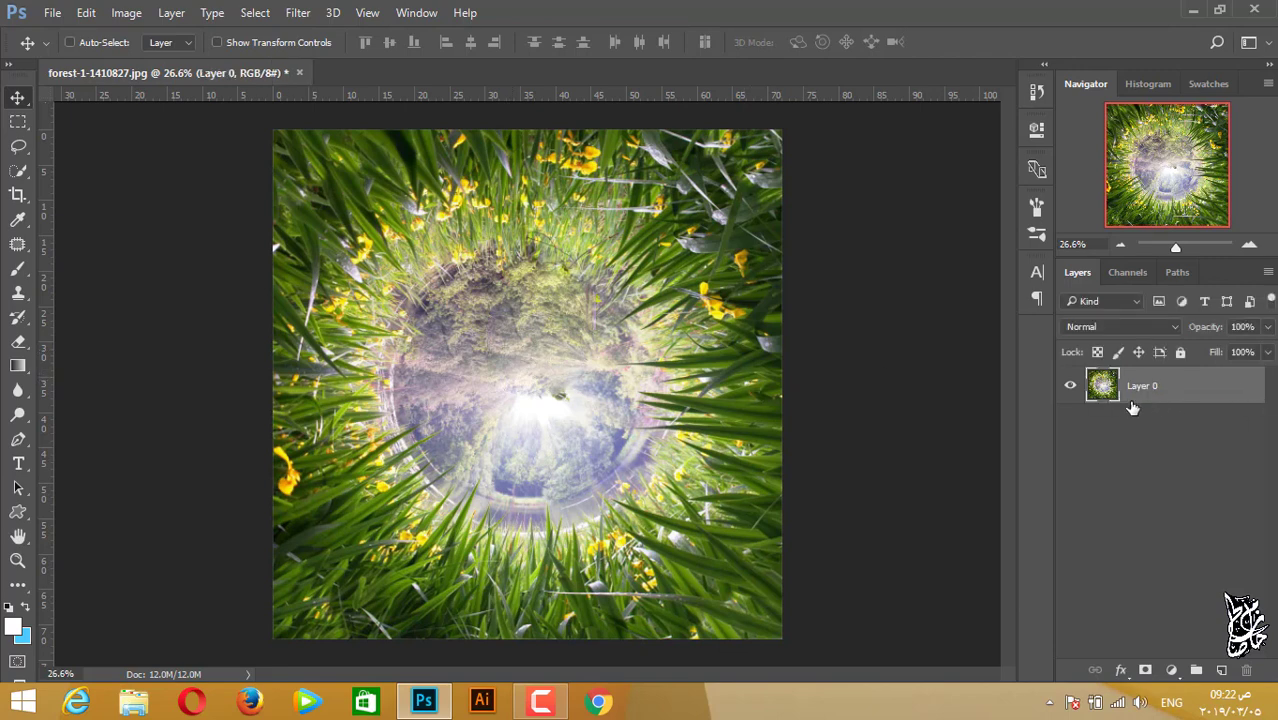
pyautogui.press('ctrl')
pyautogui.hotkey('ctrl', 't')
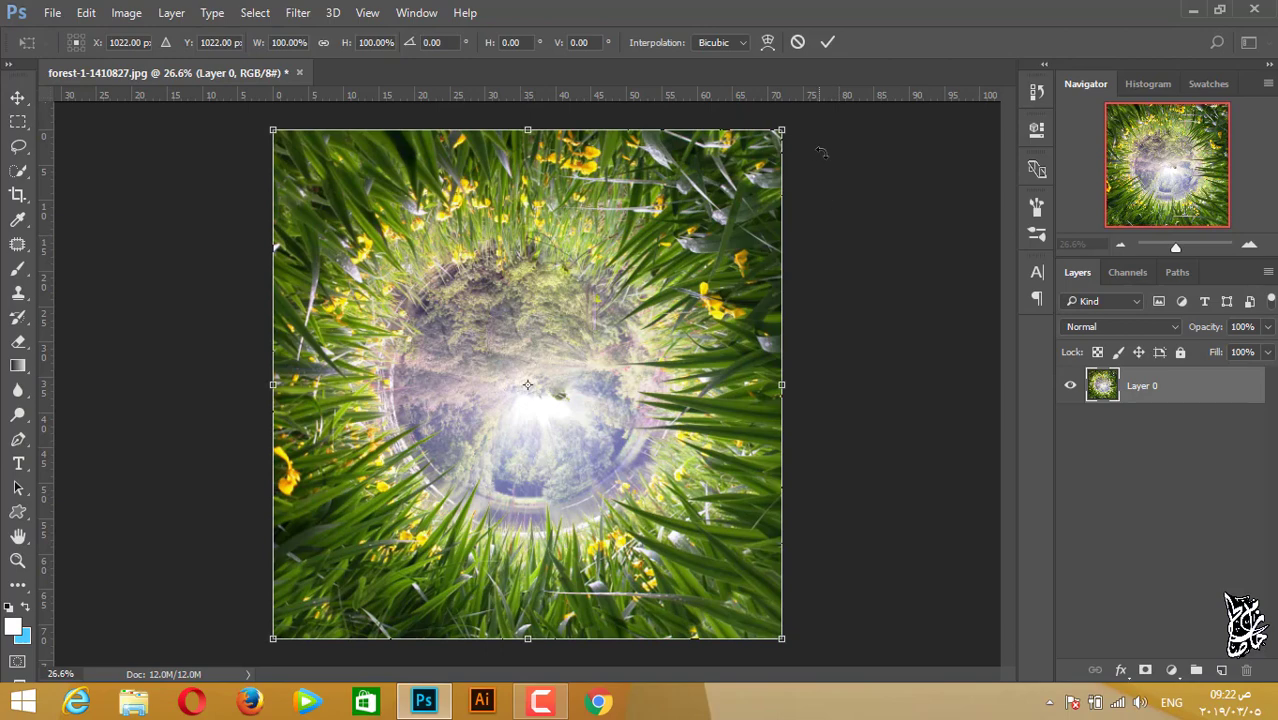
pyautogui.moveTo(820, 150)
pyautogui.mouseDown()
pyautogui.moveTo(185, 333)
pyautogui.moveTo(228, 604)
pyautogui.mouseUp()
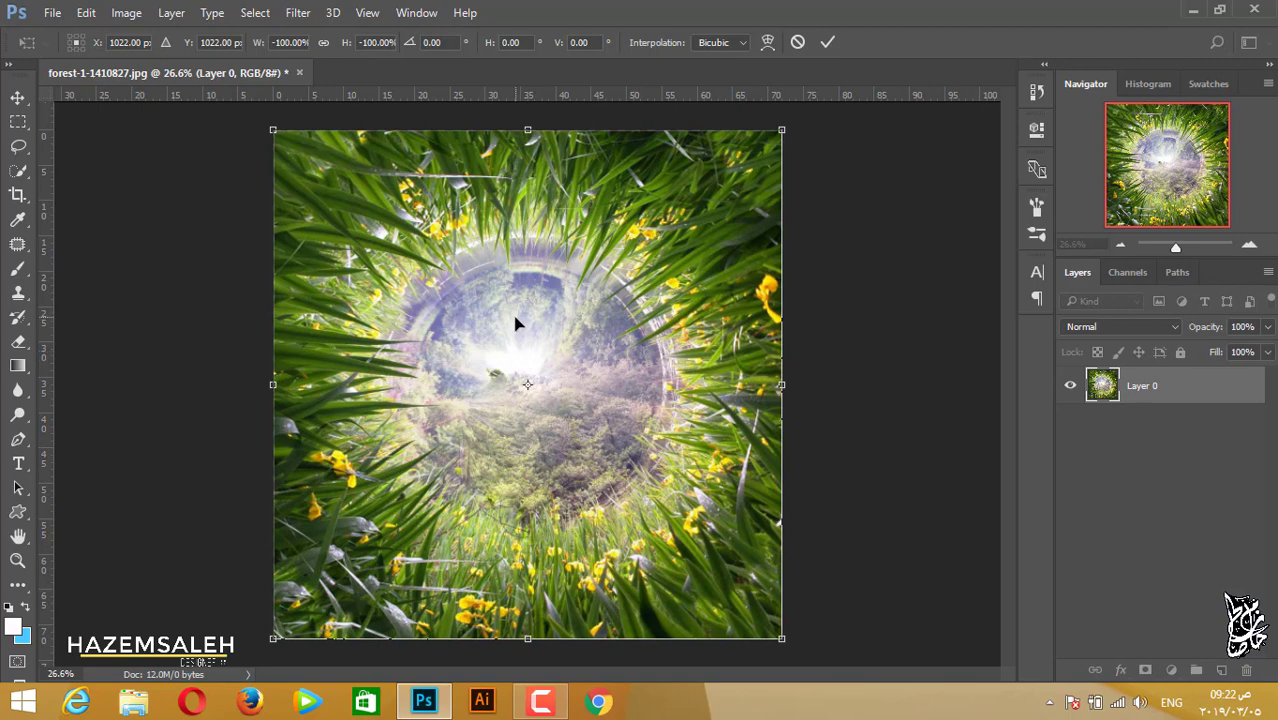
pyautogui.press('Return')
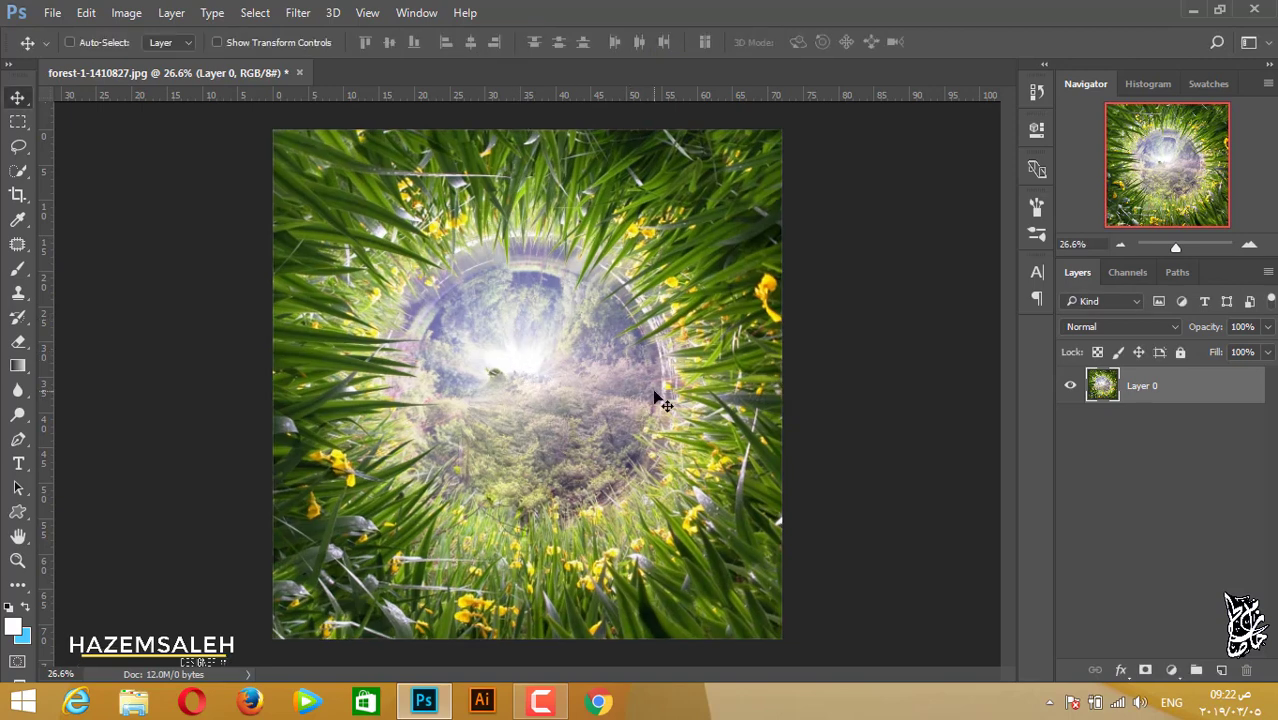
pyautogui.scroll(-1, 645, 385)
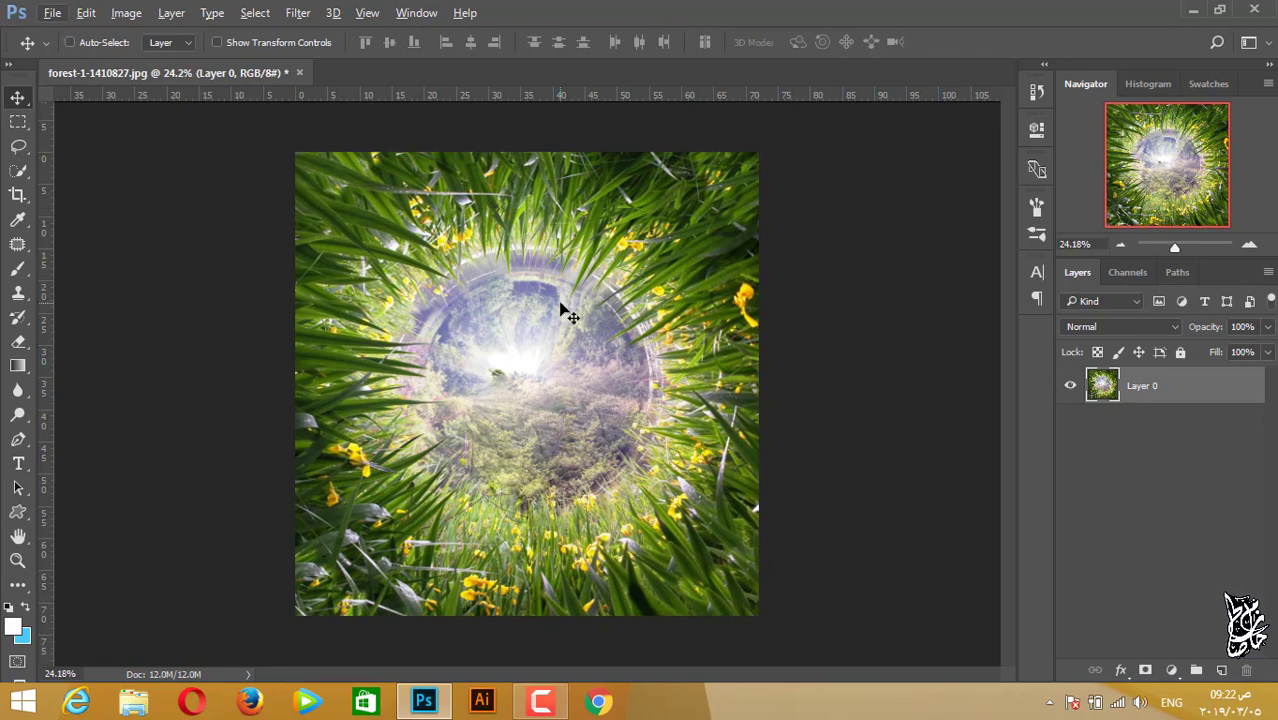
# Step: Load the 25 silhouette.abr brush set into the Brush tool's preset list
pyautogui.click(18, 268)
pyautogui.rightClick(600, 275)
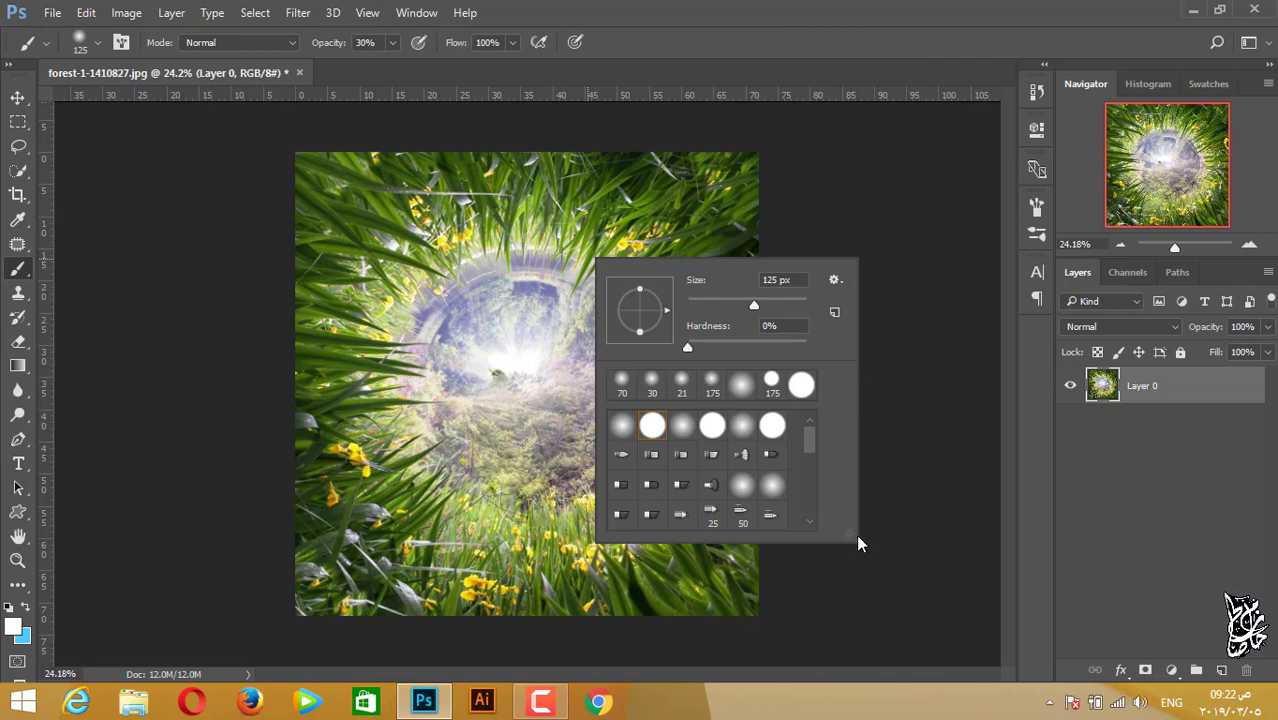
pyautogui.moveTo(857, 536); pyautogui.dragTo(983, 652)
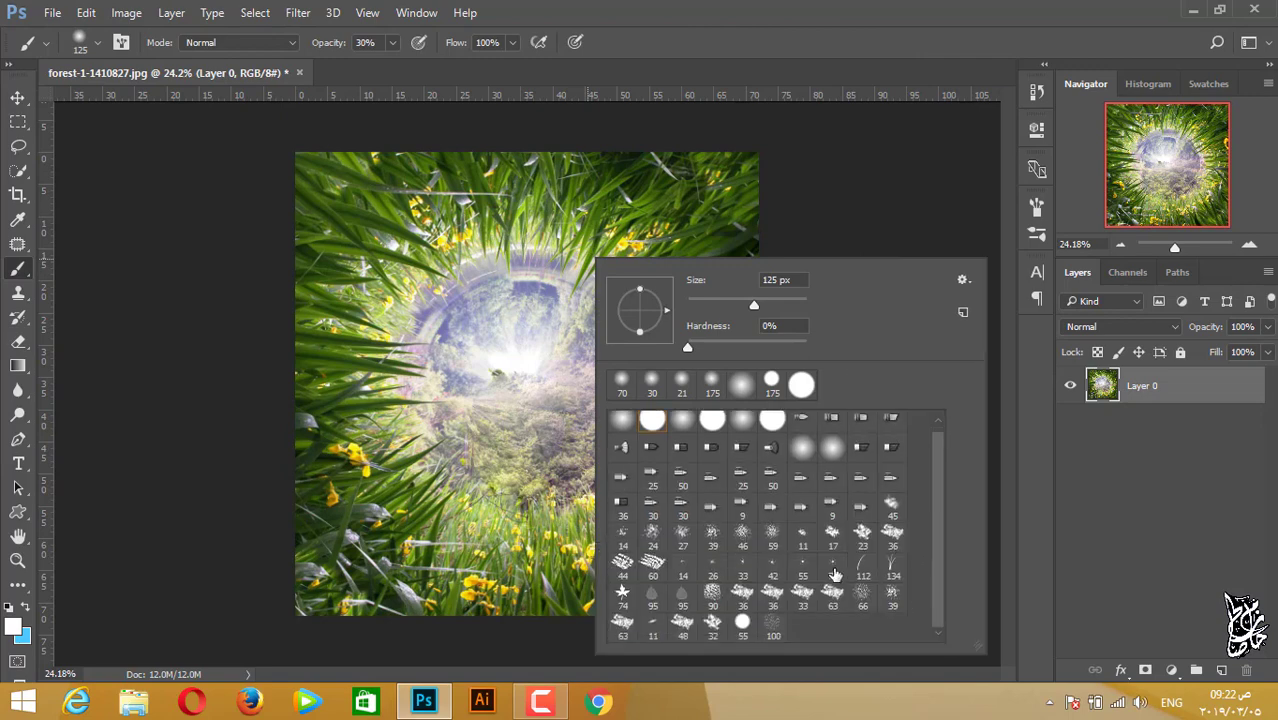
pyautogui.click(964, 280)
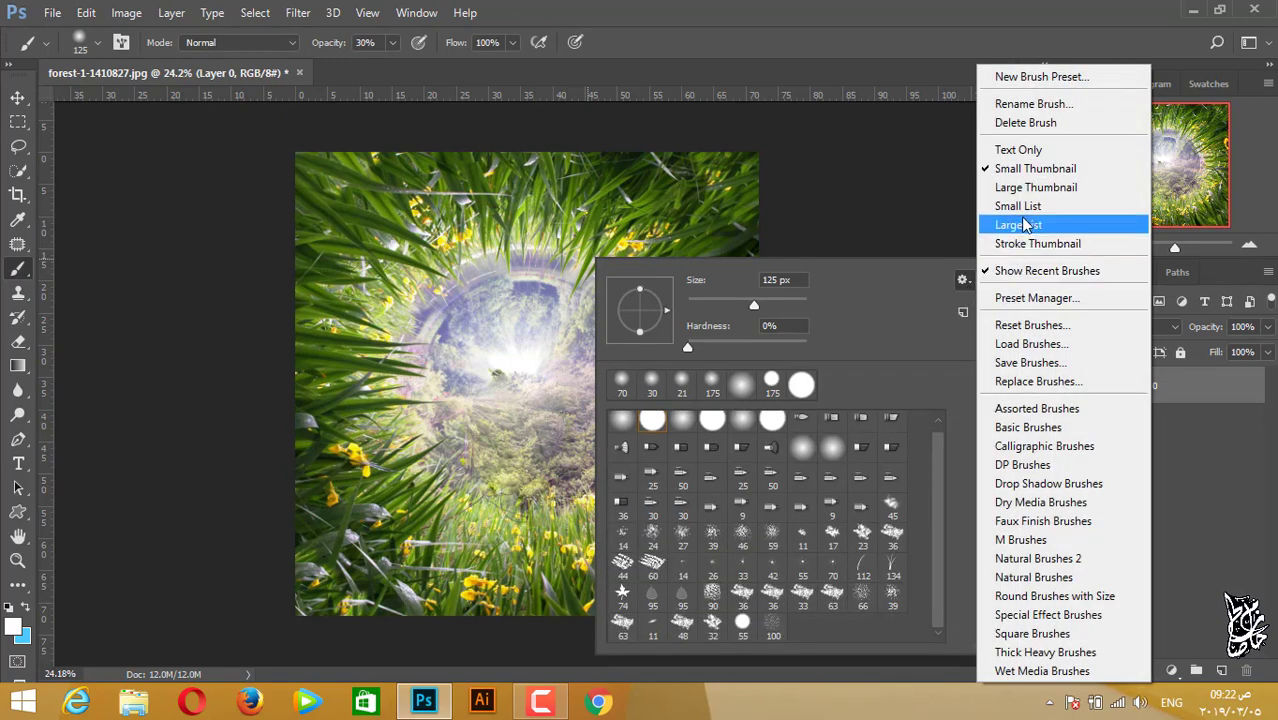
pyautogui.click(1031, 343)
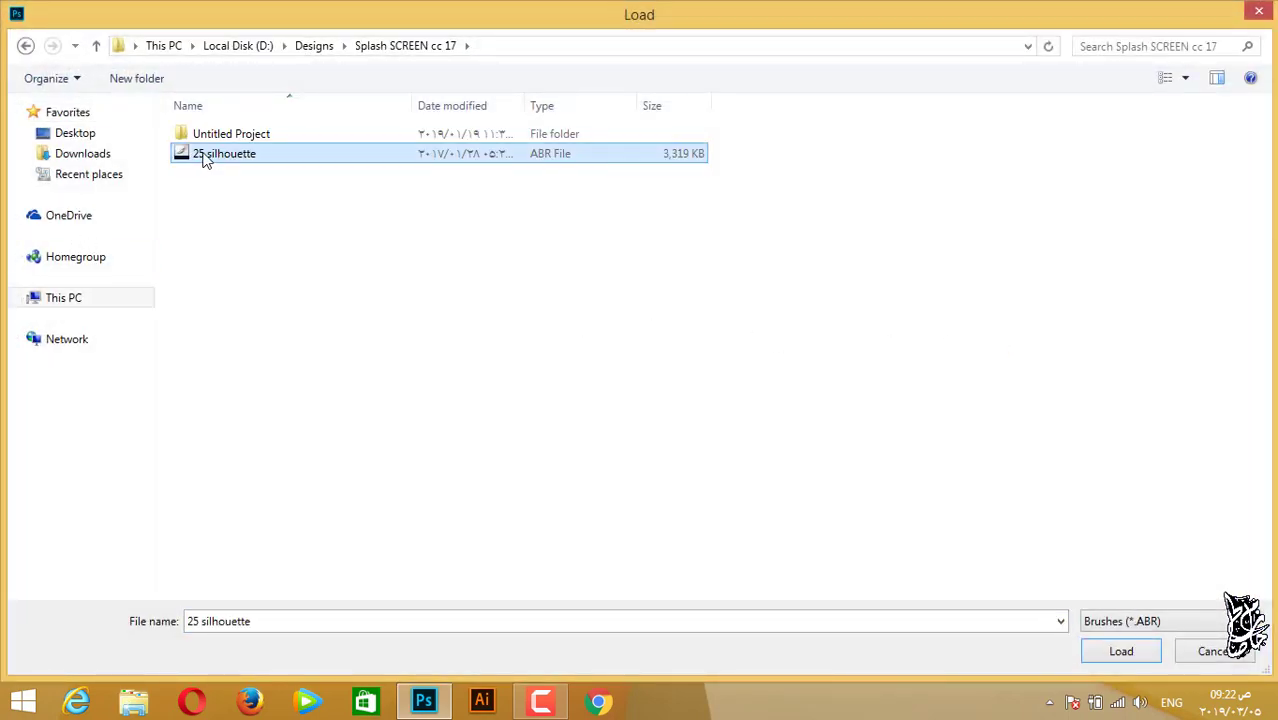
pyautogui.doubleClick(255, 153)
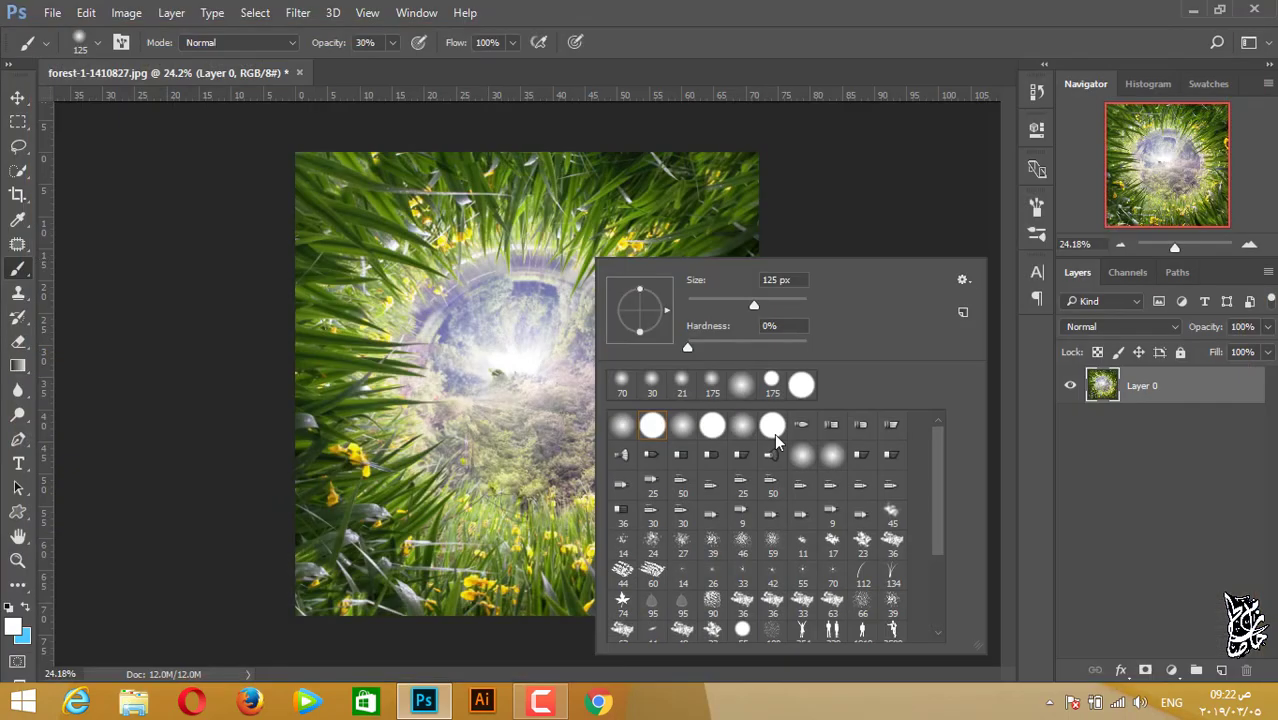
pyautogui.scroll(-2, 868, 497)
pyautogui.scroll(-2, 868, 497)
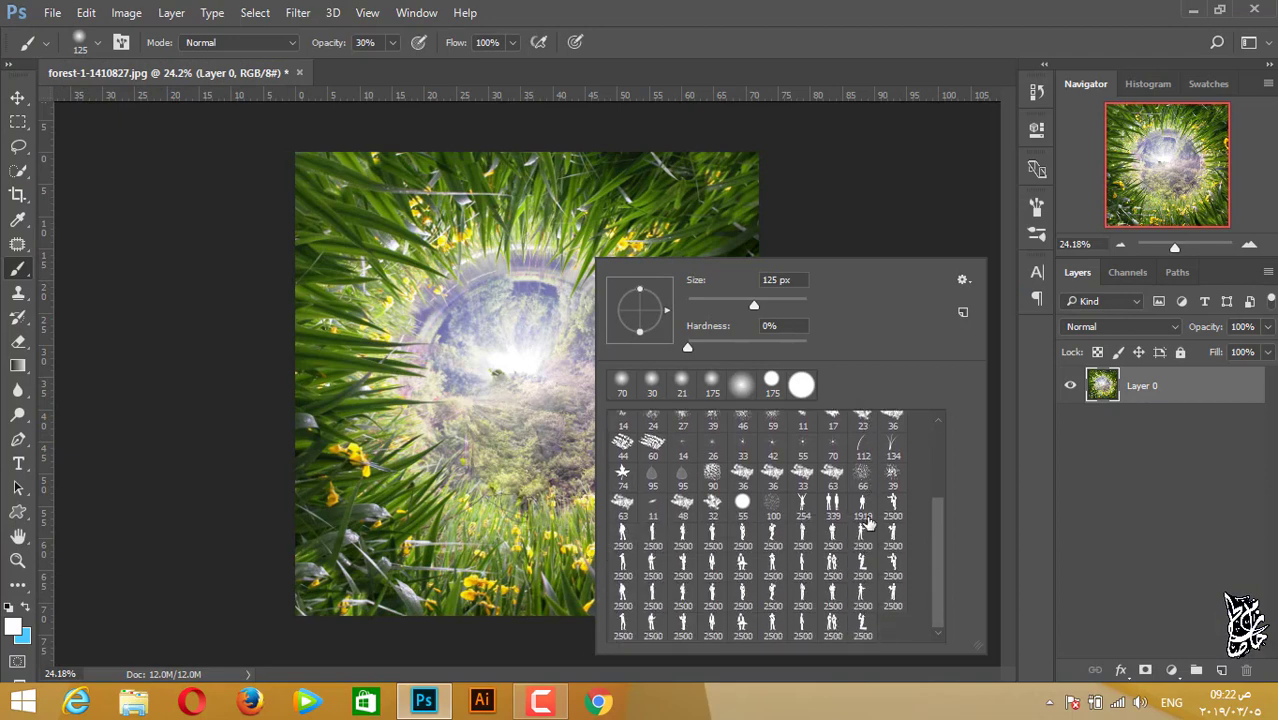
# Step: Show brushes as large thumbnails and select the Man Silhouette 20 brush
pyautogui.click(963, 280)
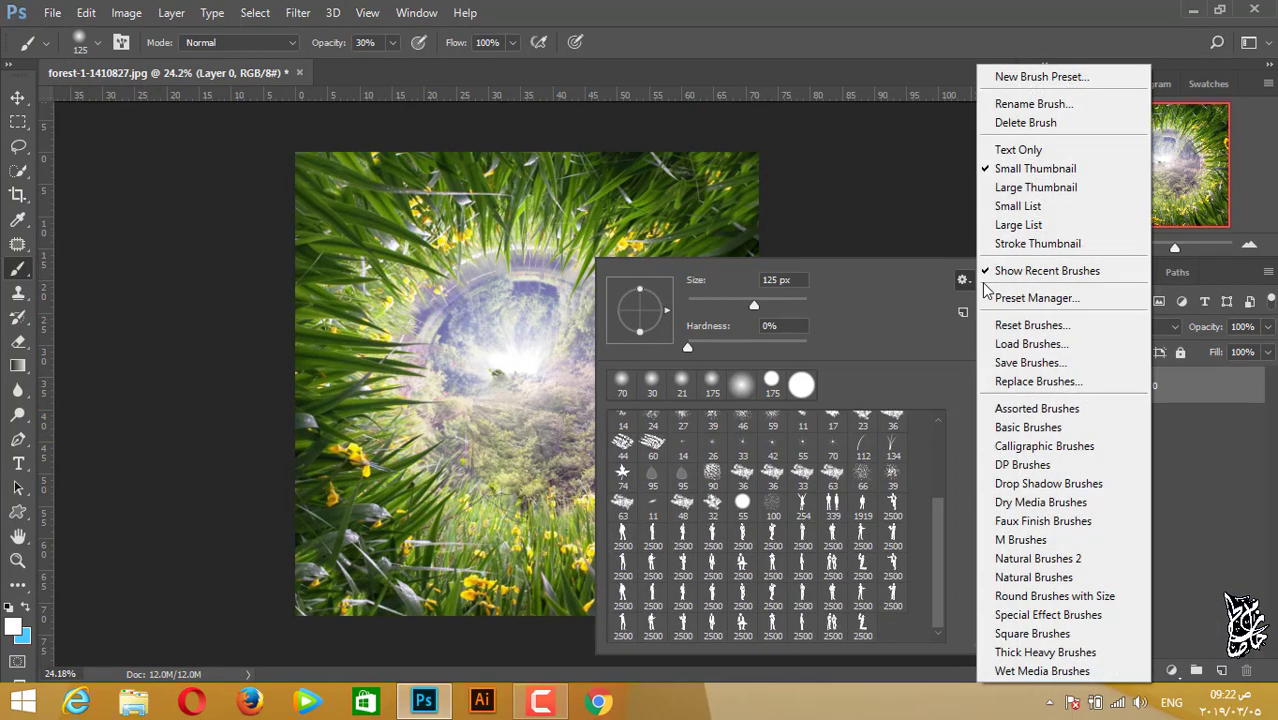
pyautogui.click(1035, 187)
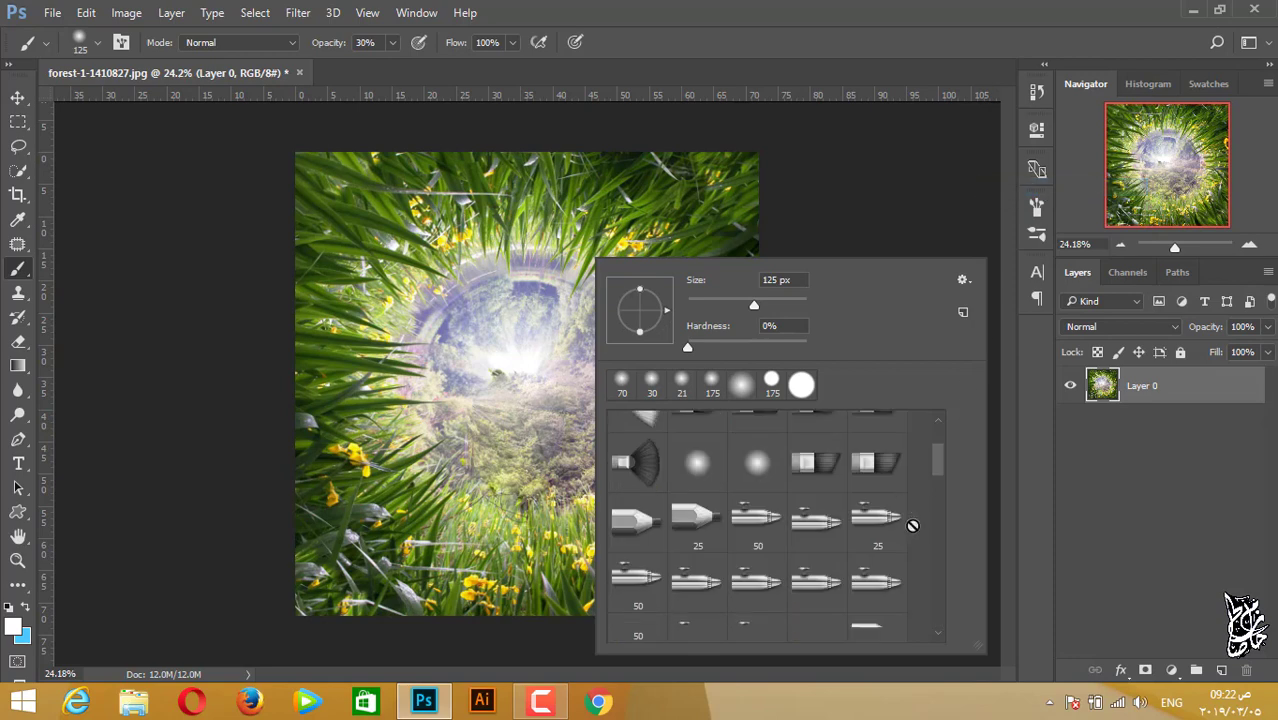
pyautogui.scroll(-2, 925, 490)
pyautogui.moveTo(930, 485); pyautogui.dragTo(937, 614)
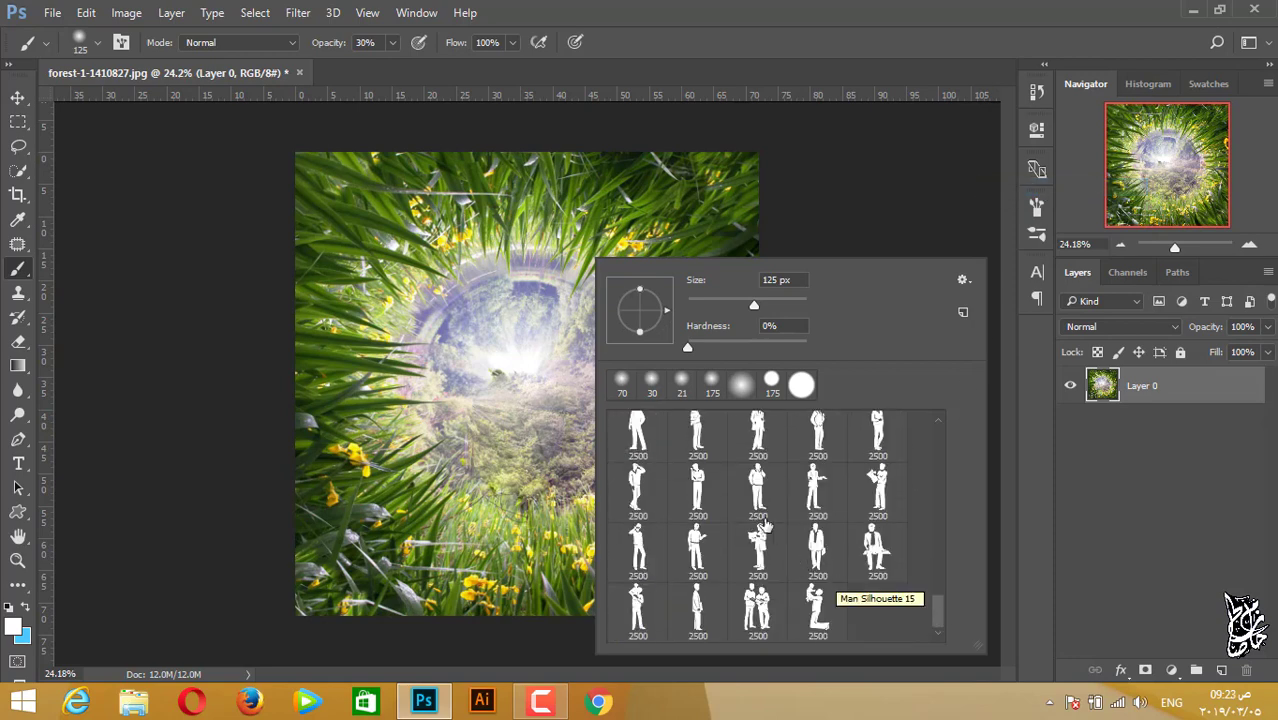
pyautogui.scroll(1, 760, 522)
pyautogui.scroll(1, 760, 522)
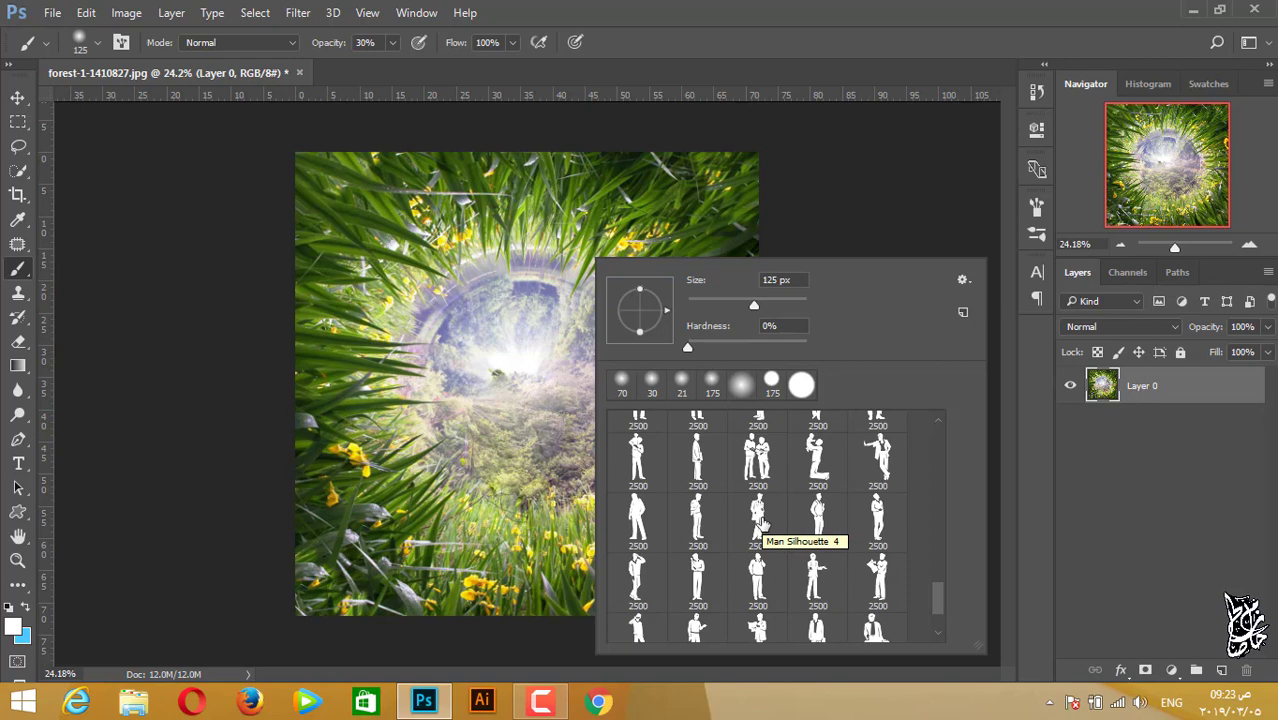
pyautogui.scroll(-1, 760, 522)
pyautogui.scroll(-1, 760, 522)
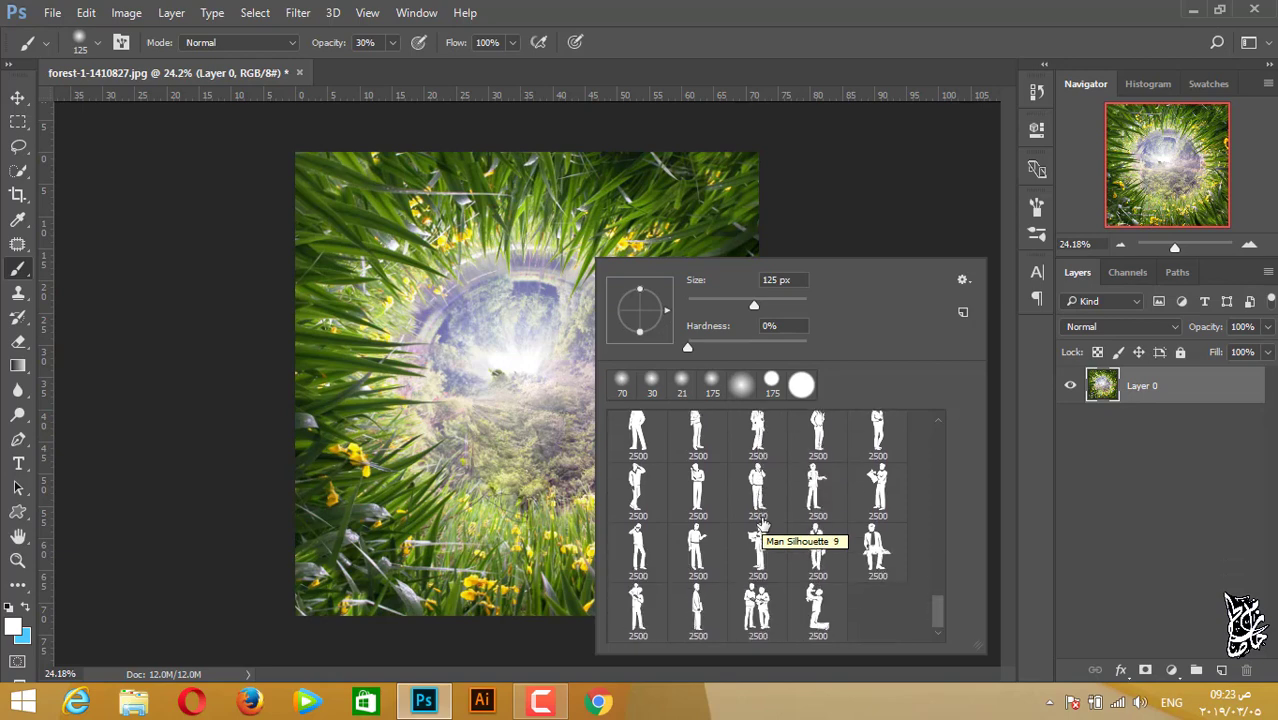
pyautogui.click(815, 610)
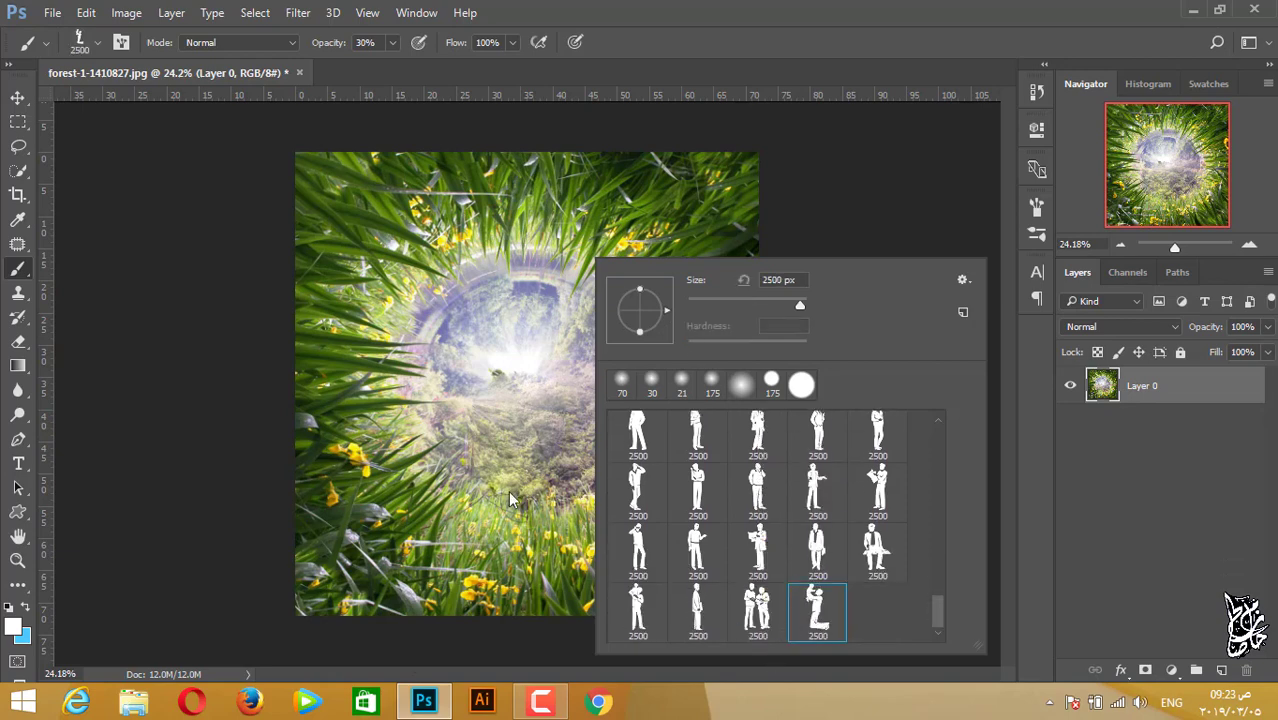
pyautogui.click(825, 8)
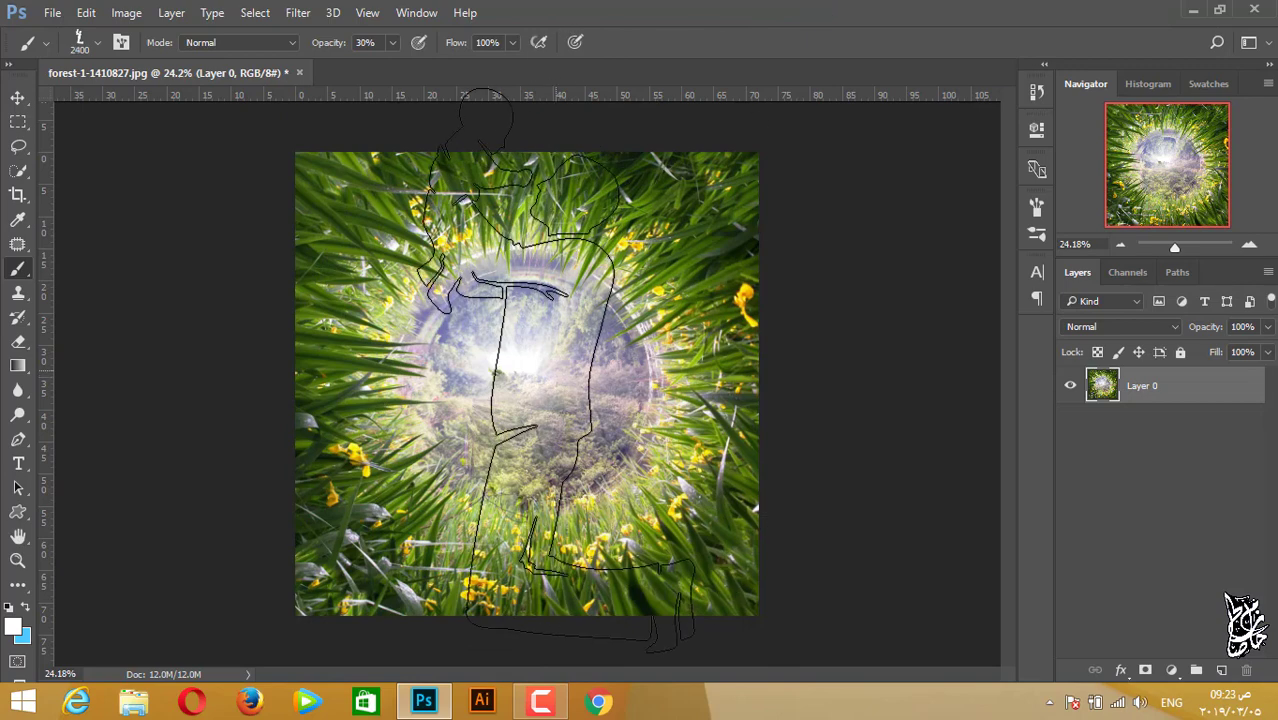
# Step: Set the foreground colour to dark grey #282828 and add a new empty layer
pyautogui.click(14, 634)
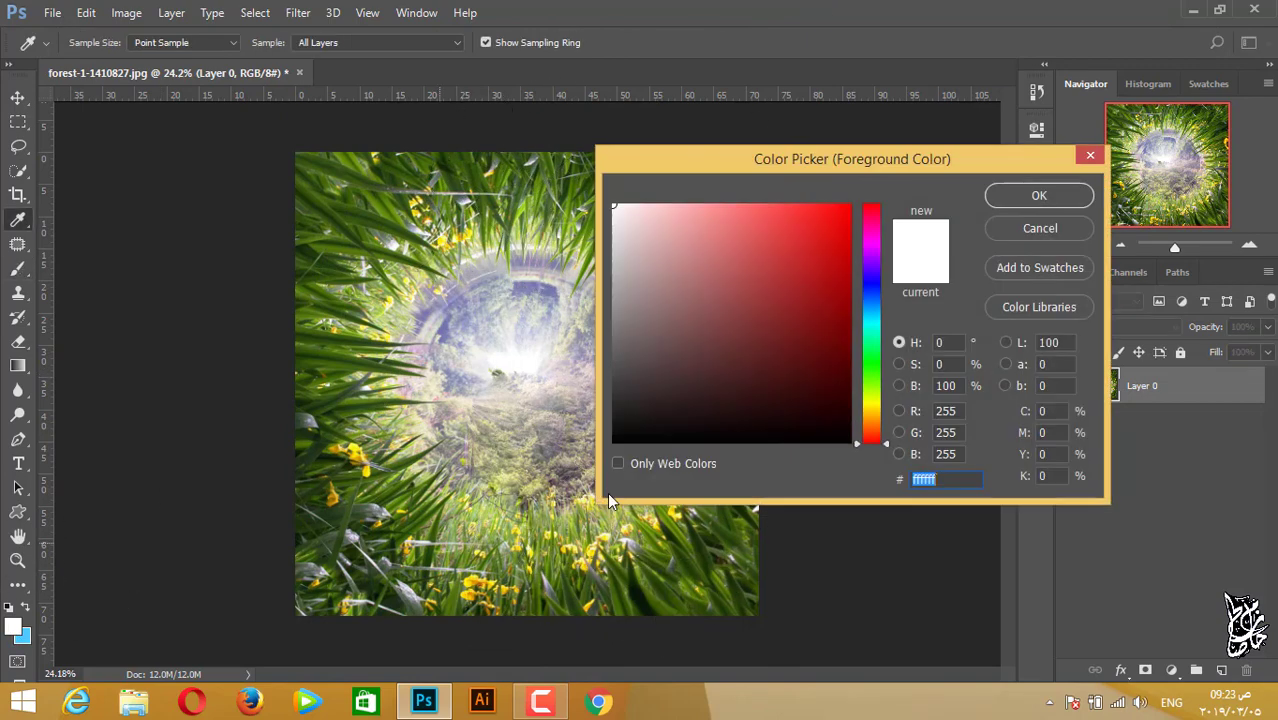
pyautogui.click(608, 404)
pyautogui.click(612, 404)
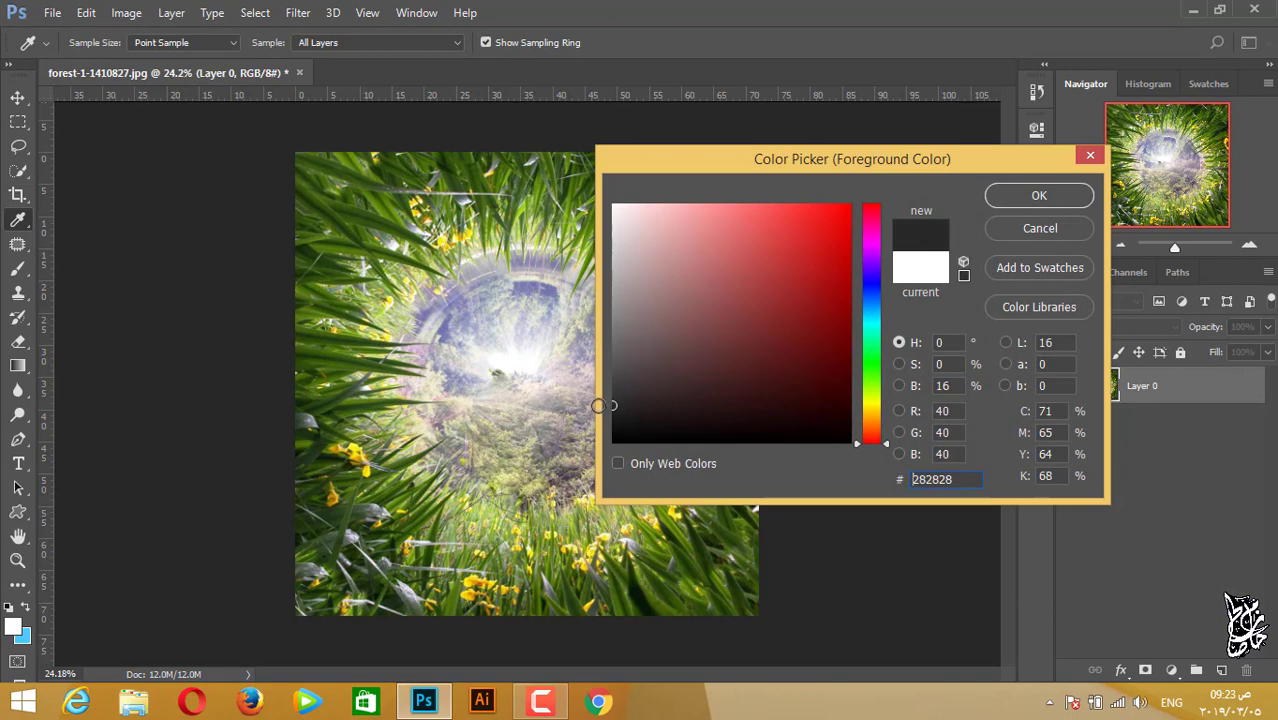
pyautogui.click(1030, 200)
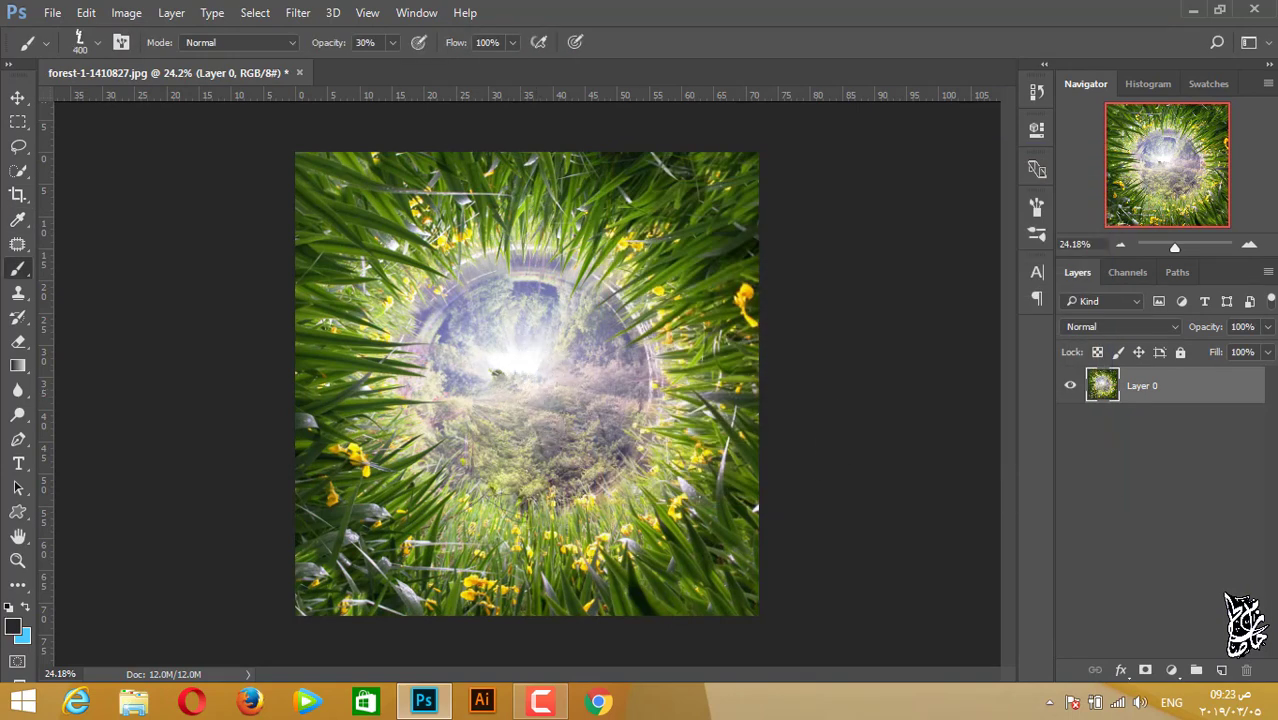
pyautogui.click(1221, 670)
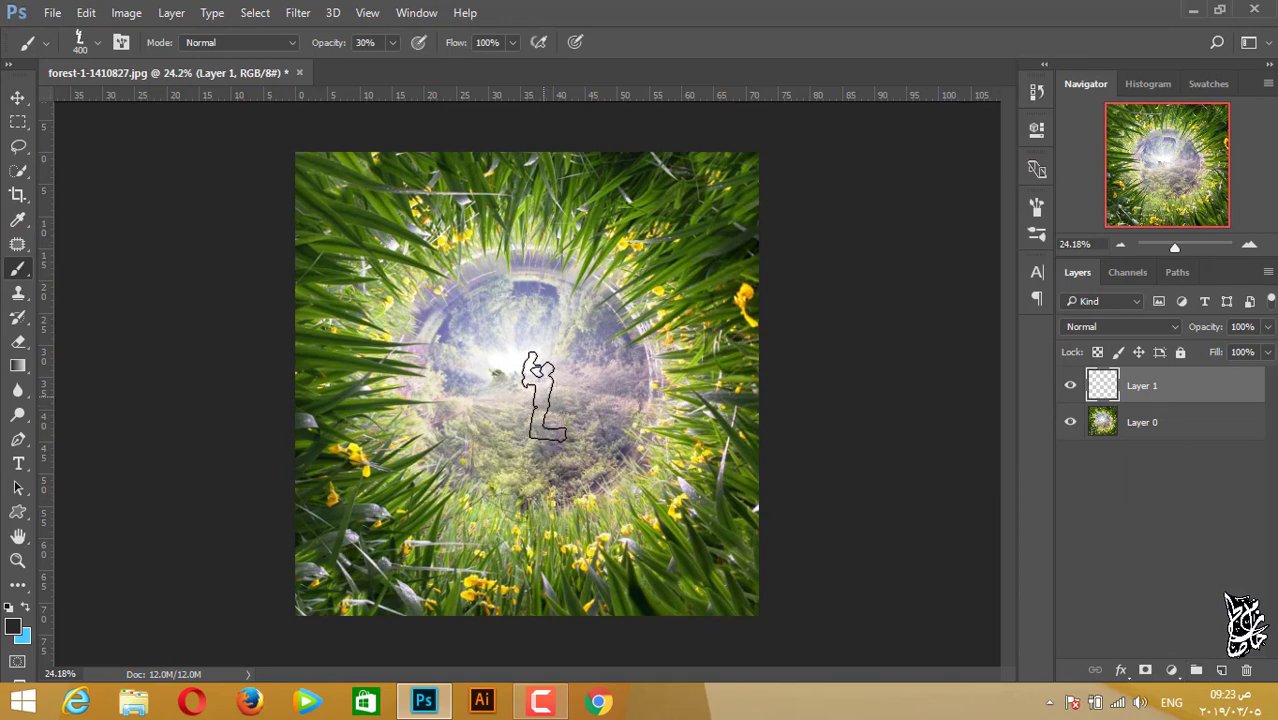
# Step: Stamp the silhouette at 300 px, 100% opacity at the planet's centre, then duplicate the layer
pyautogui.press('[')
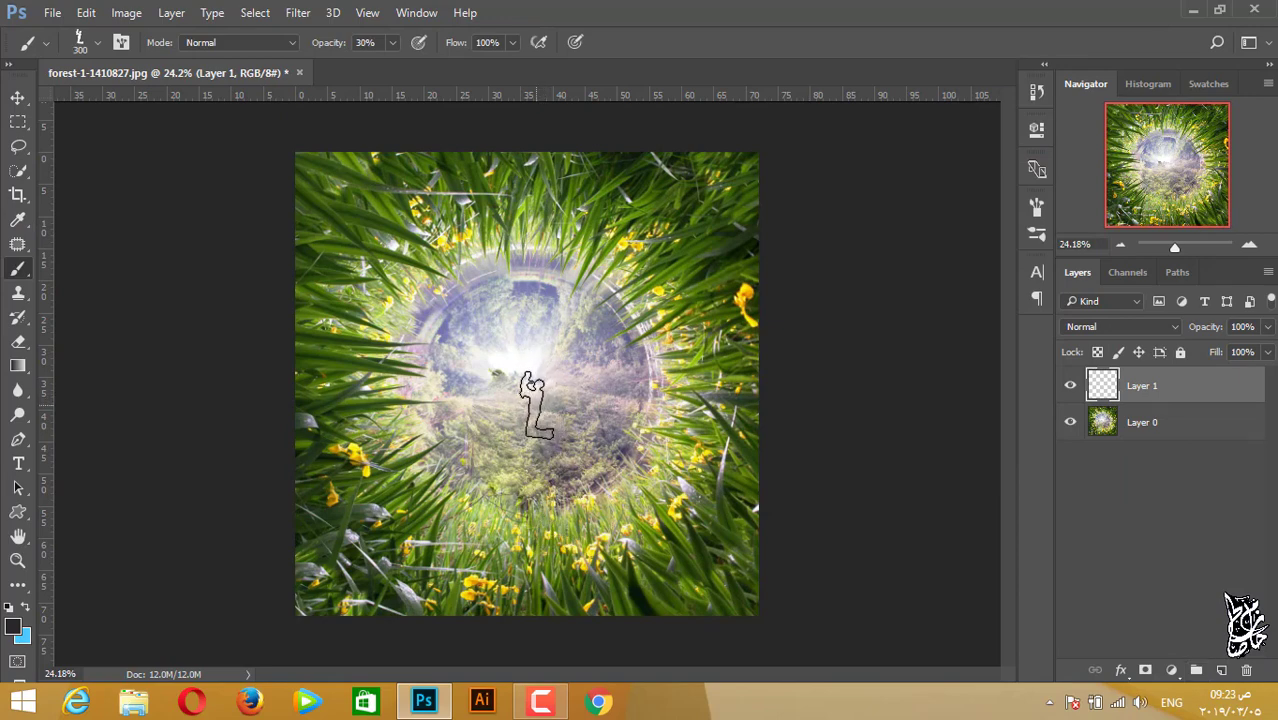
pyautogui.click(535, 405)
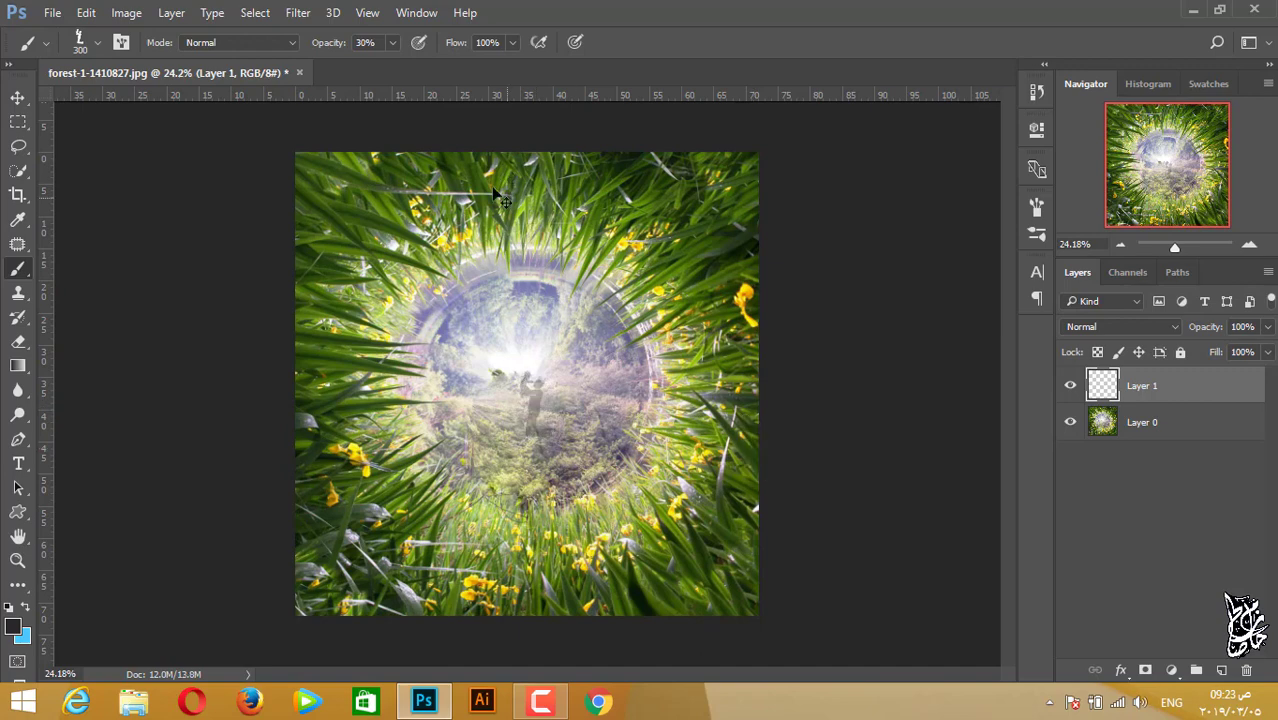
pyautogui.hotkey('ctrl', 'z')
pyautogui.moveTo(328, 47); pyautogui.dragTo(528, 50)
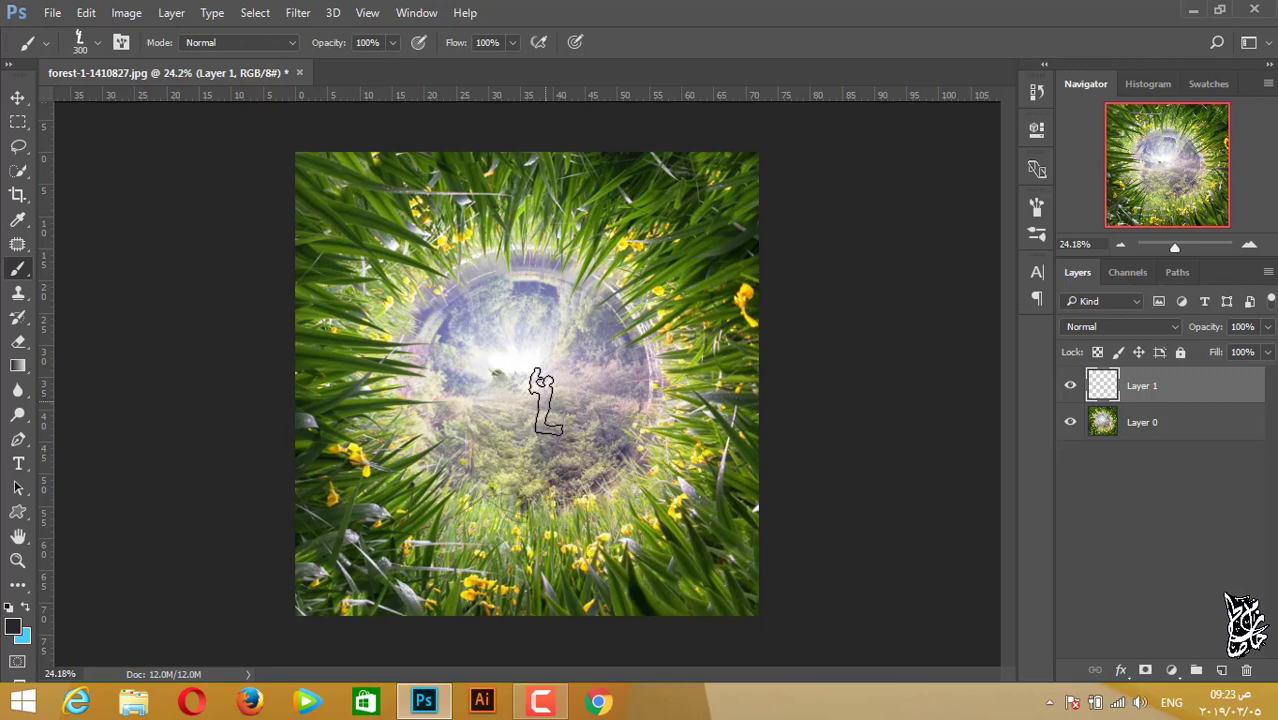
pyautogui.click(550, 396)
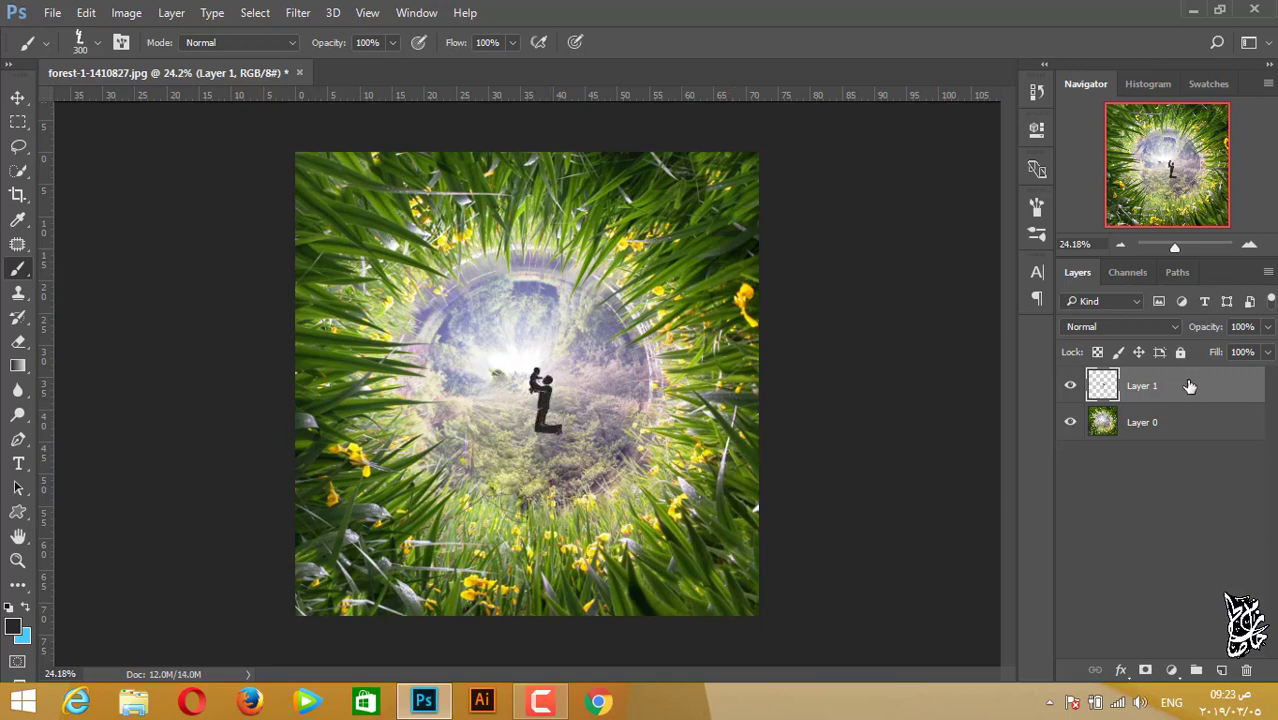
pyautogui.hotkey('ctrl', 'j')
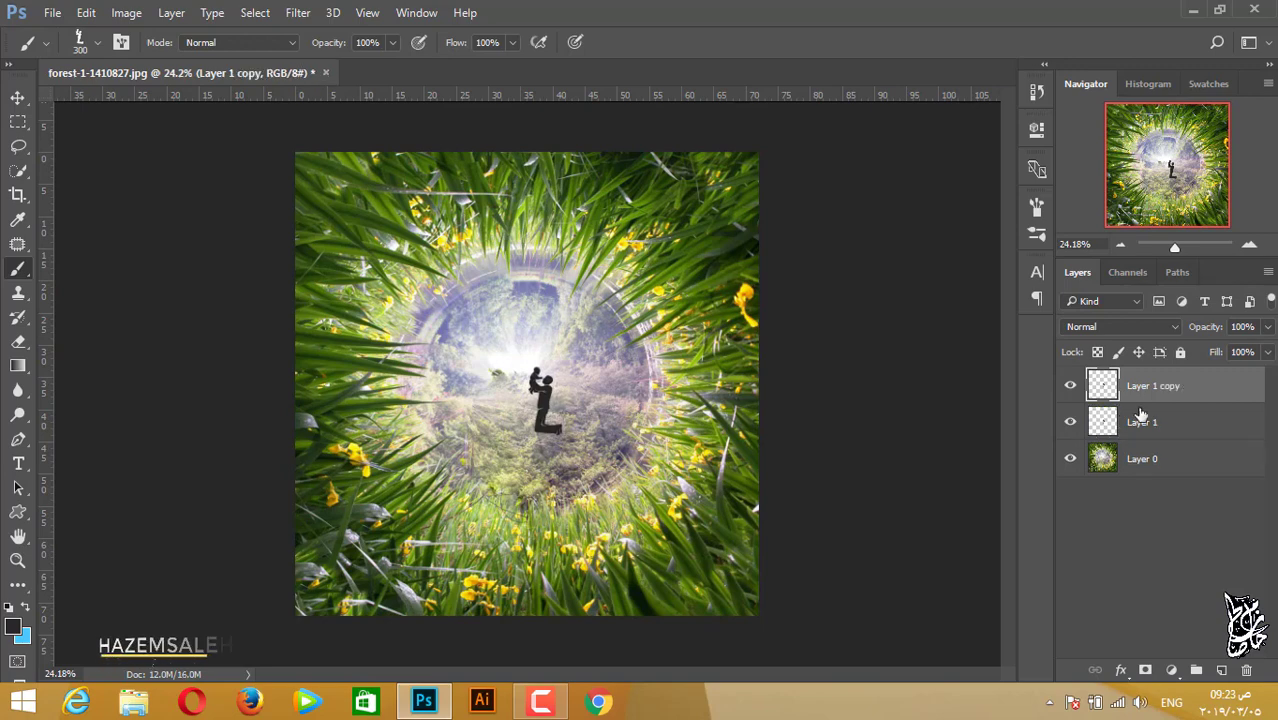
# Step: Flip the Layer 1 silhouette copy vertically below the figure and nudge it up to the feet
pyautogui.click(1146, 424)
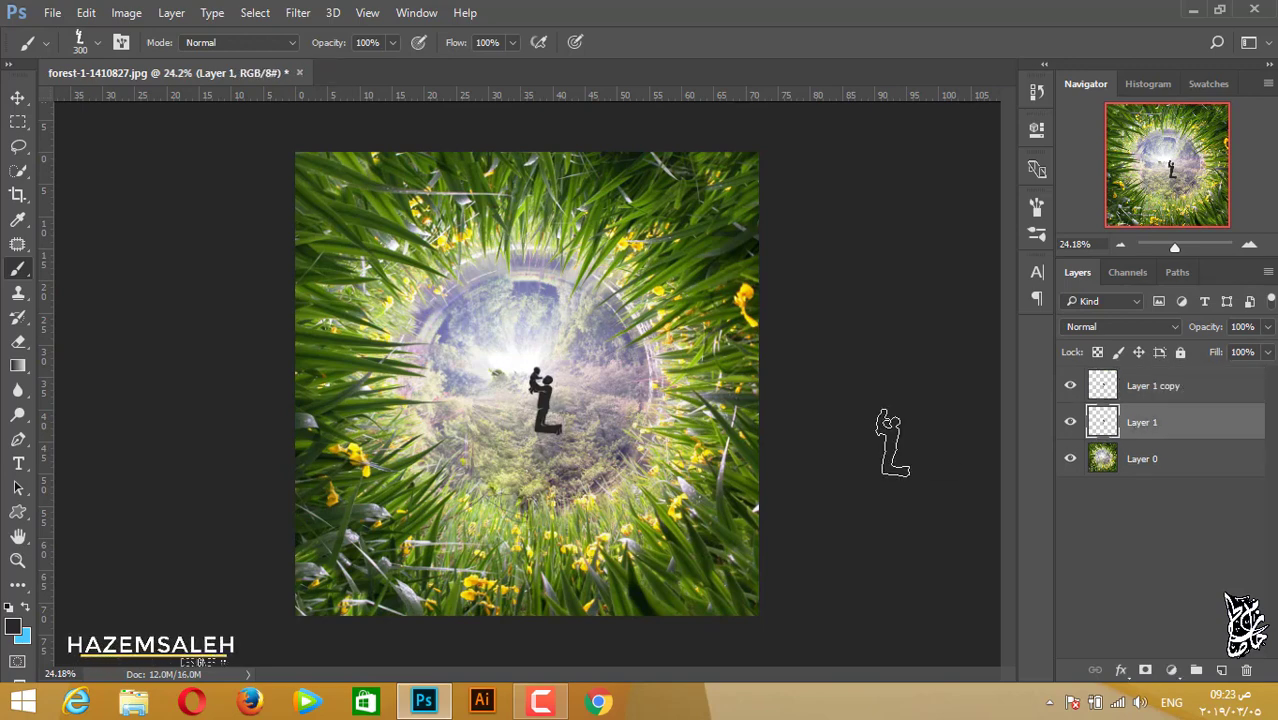
pyautogui.hotkey('ctrl', 't')
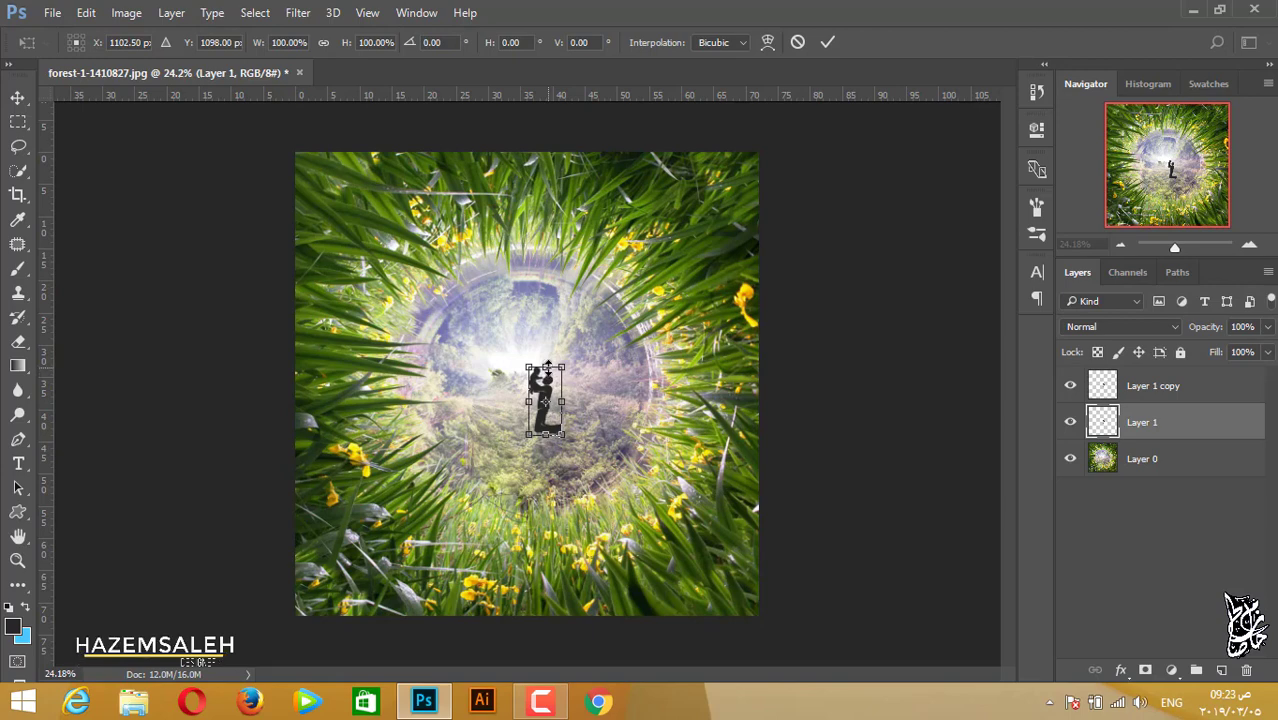
pyautogui.moveTo(546, 366); pyautogui.dragTo(548, 468)
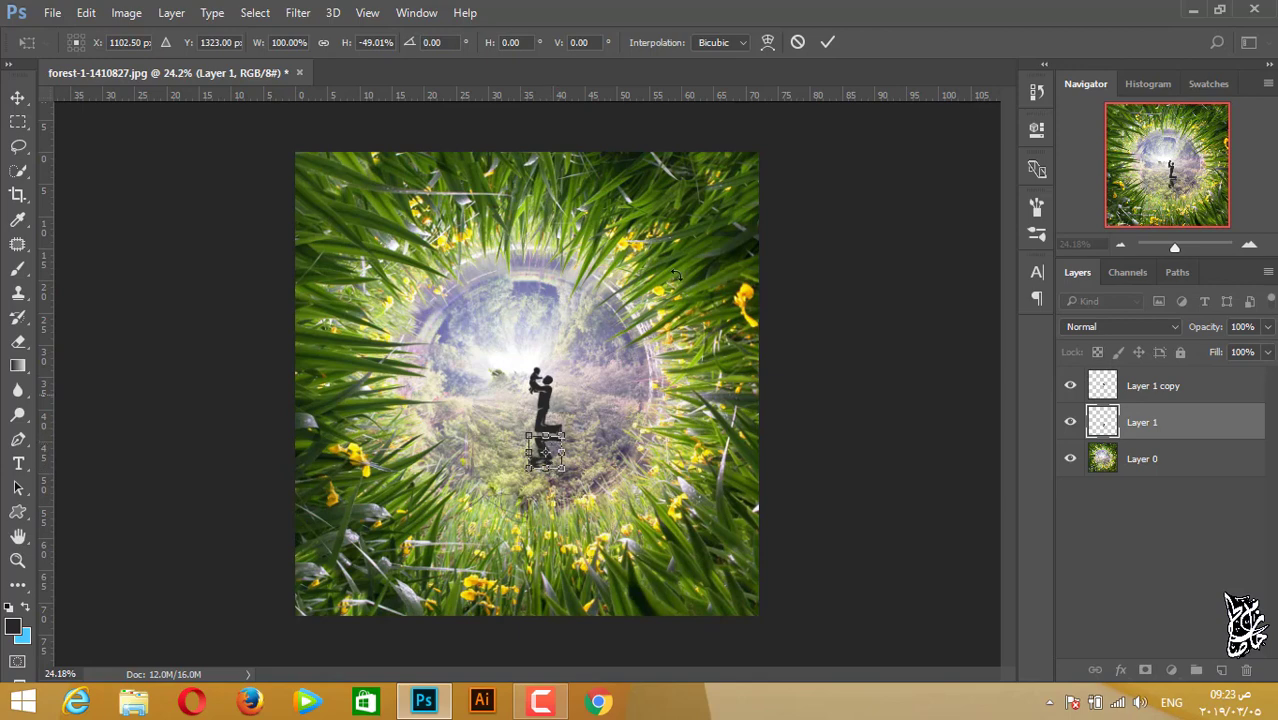
pyautogui.click(829, 42)
pyautogui.press('b')
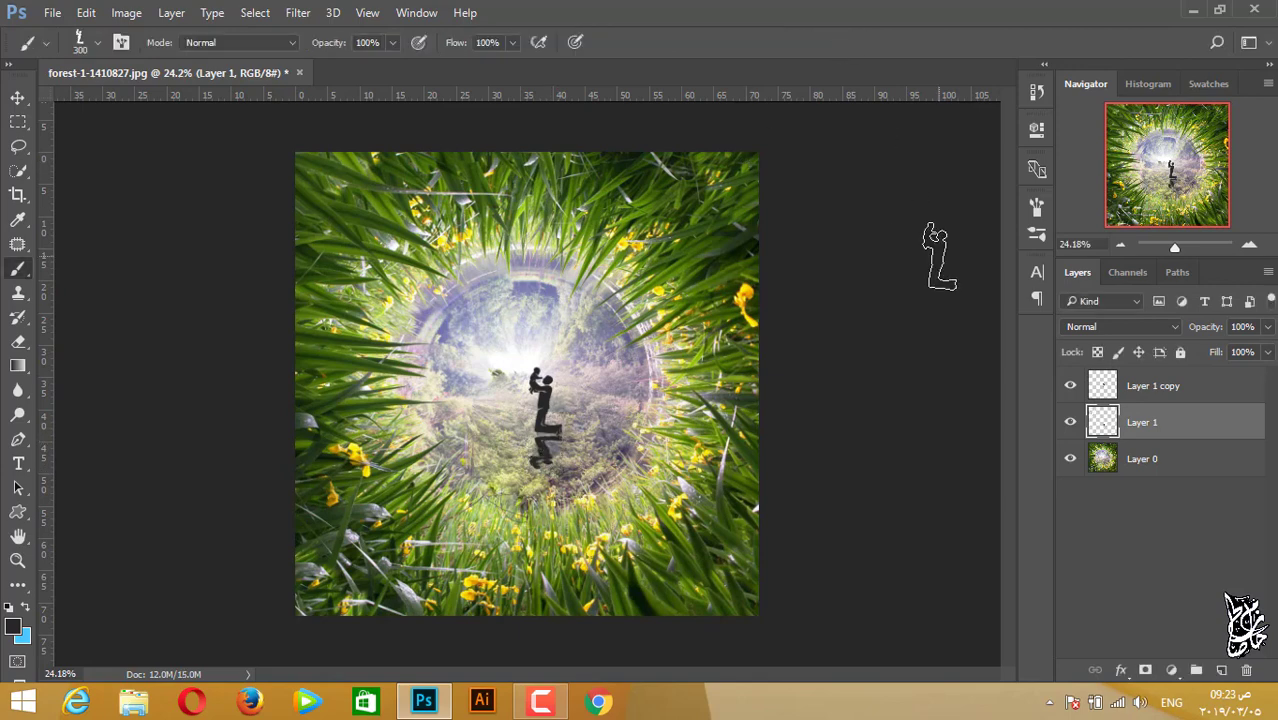
pyautogui.press('v')
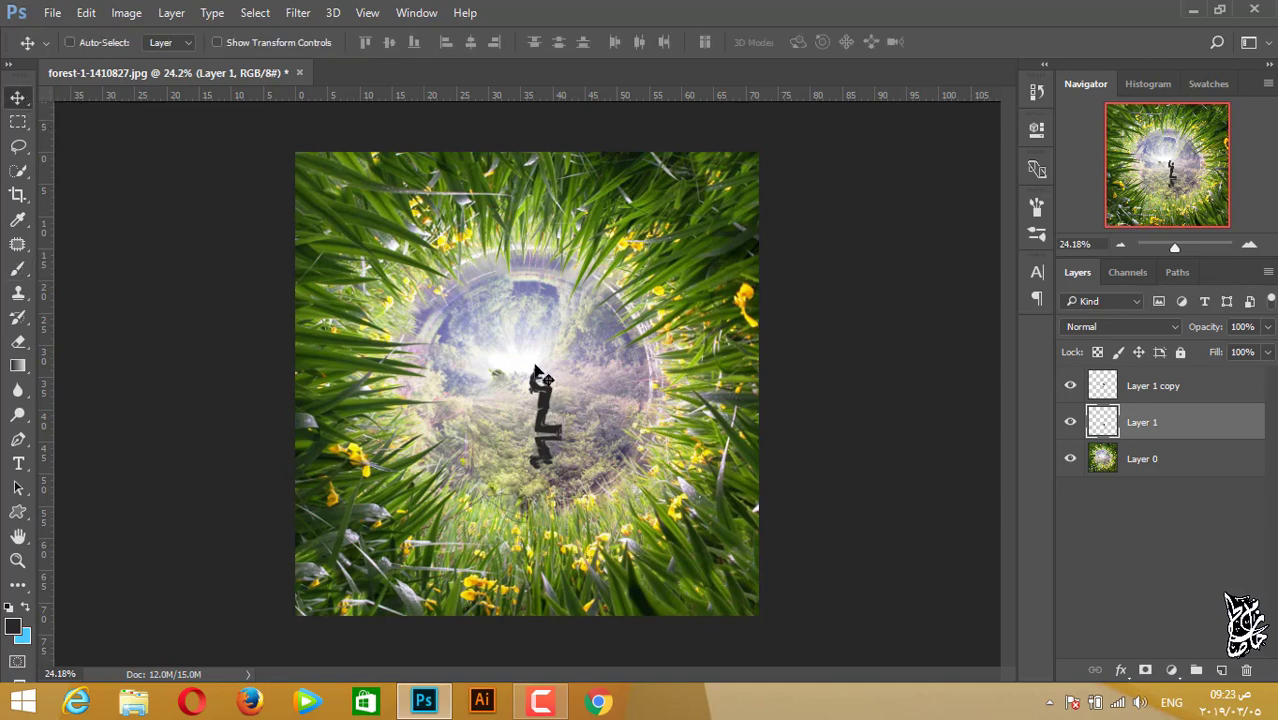
pyautogui.press('Up')
pyautogui.press('Up')
pyautogui.press('Up')
# Step: Apply a light Gaussian Blur to the Layer 1 reflection and lower its opacity to 76%
pyautogui.click(294, 13)
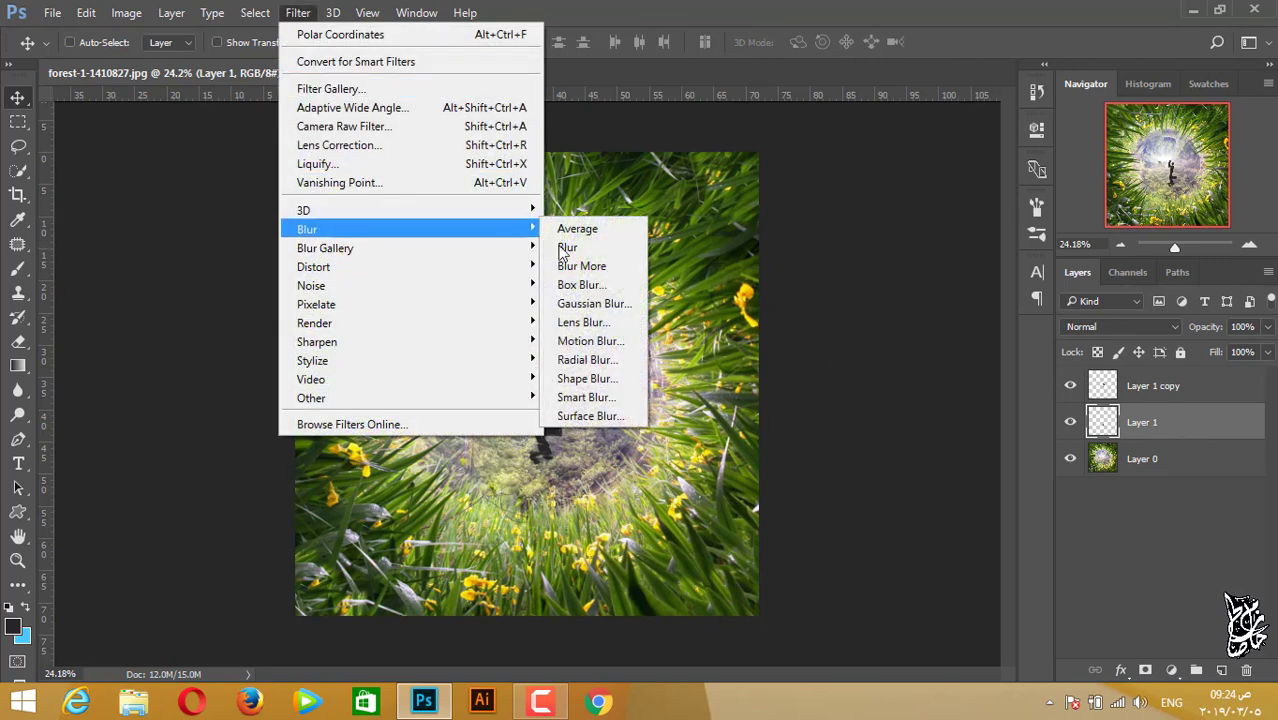
pyautogui.click(628, 296)
pyautogui.moveTo(696, 126); pyautogui.dragTo(902, 158)
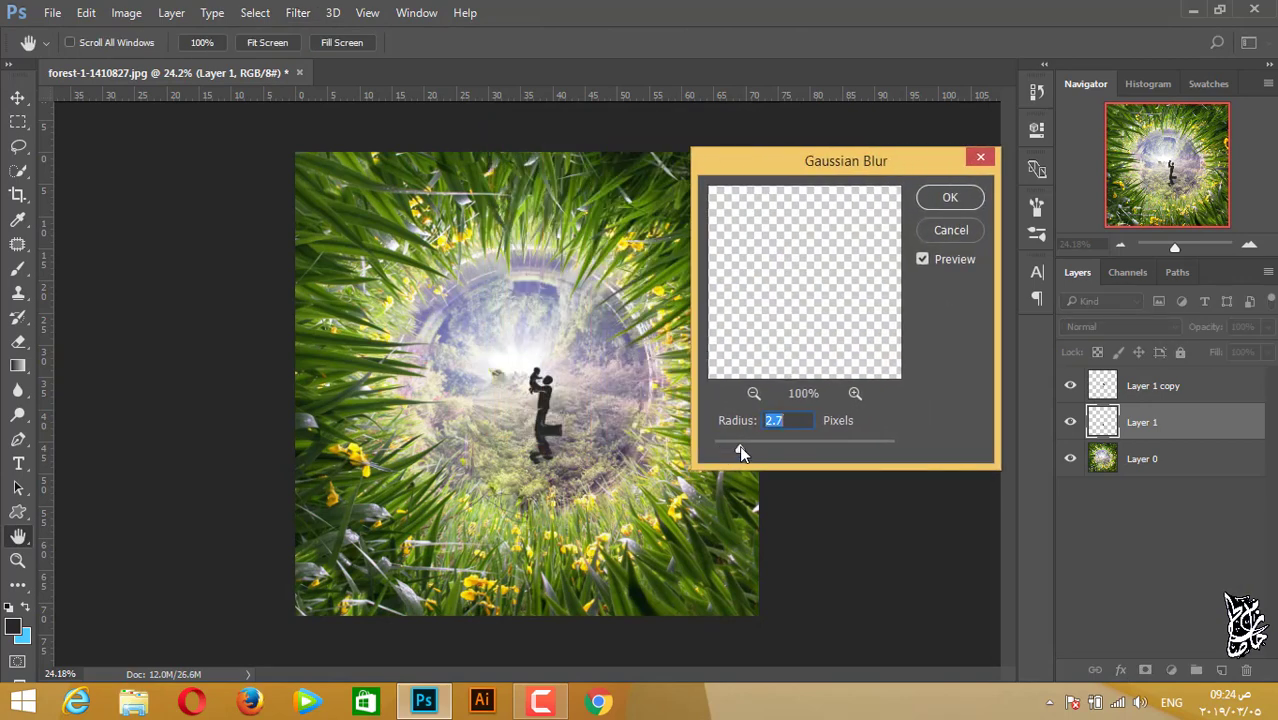
pyautogui.click(935, 198)
pyautogui.moveTo(1268, 340); pyautogui.dragTo(1246, 354)
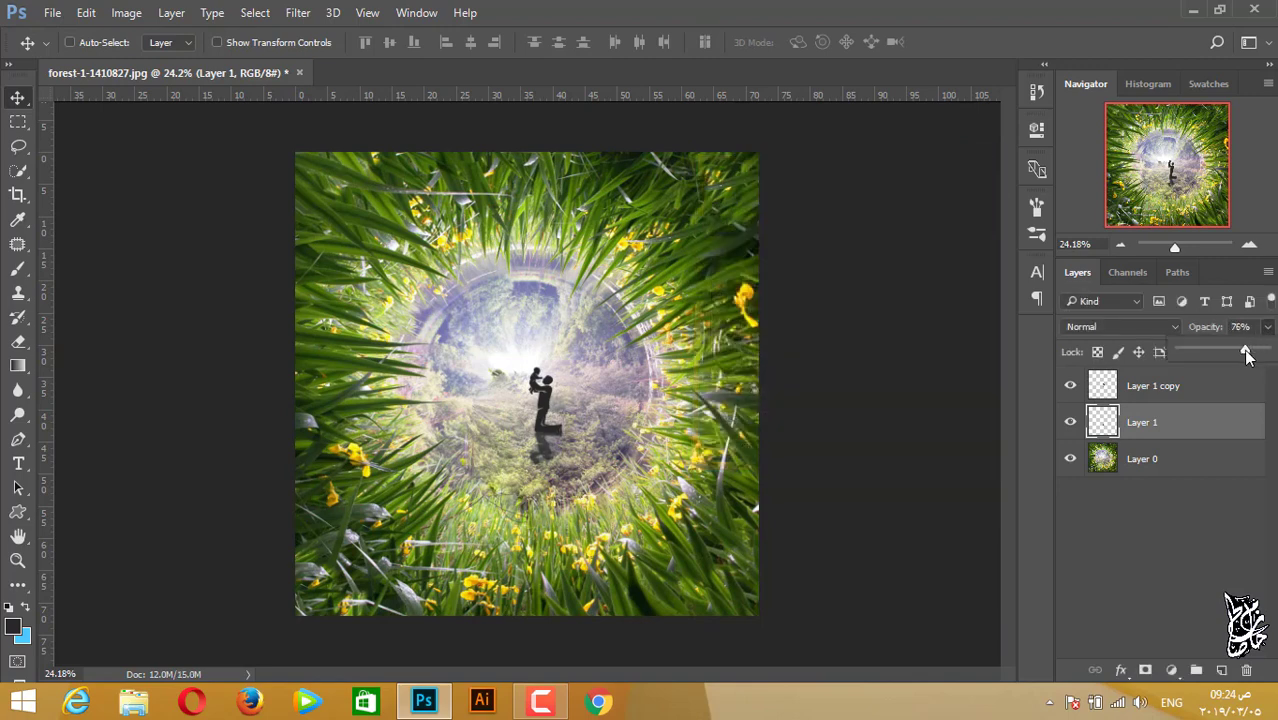
pyautogui.click(1218, 508)
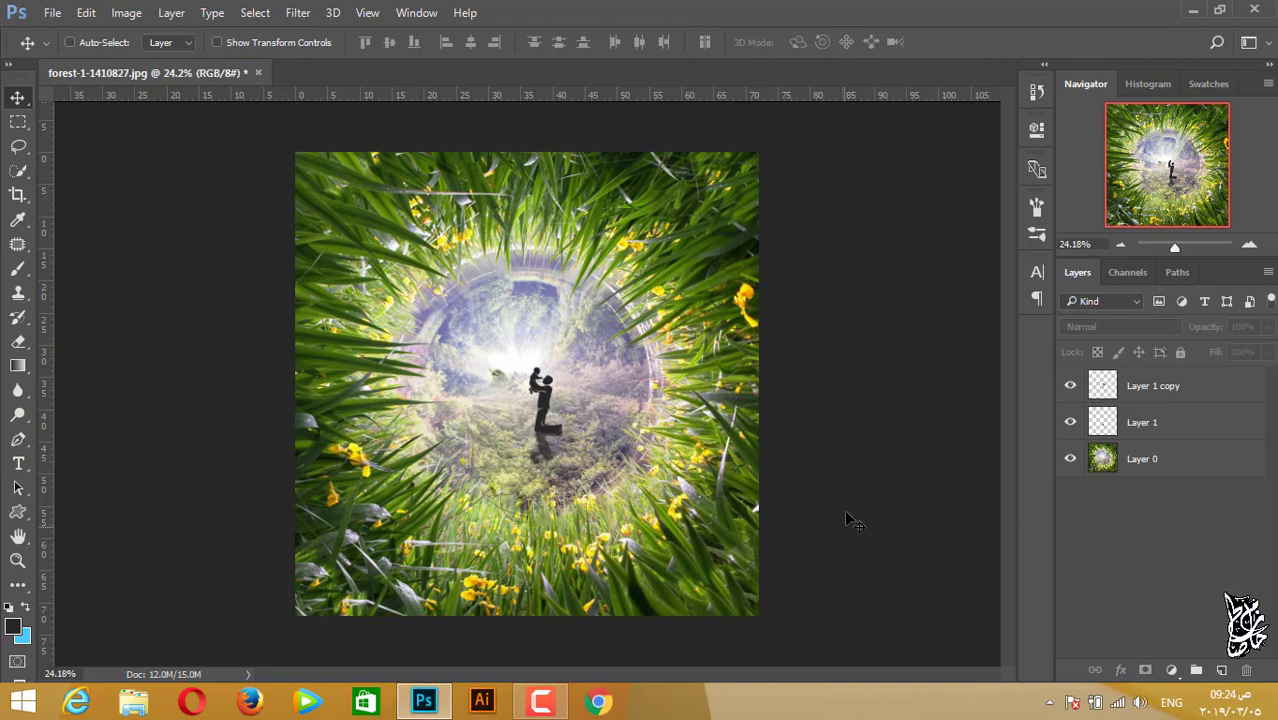
# Step: Stretch the reflection on Layer 1 down to about 130% height, then select Layer 1 copy
pyautogui.scroll(3, 527, 480)
pyautogui.scroll(2, 600, 468)
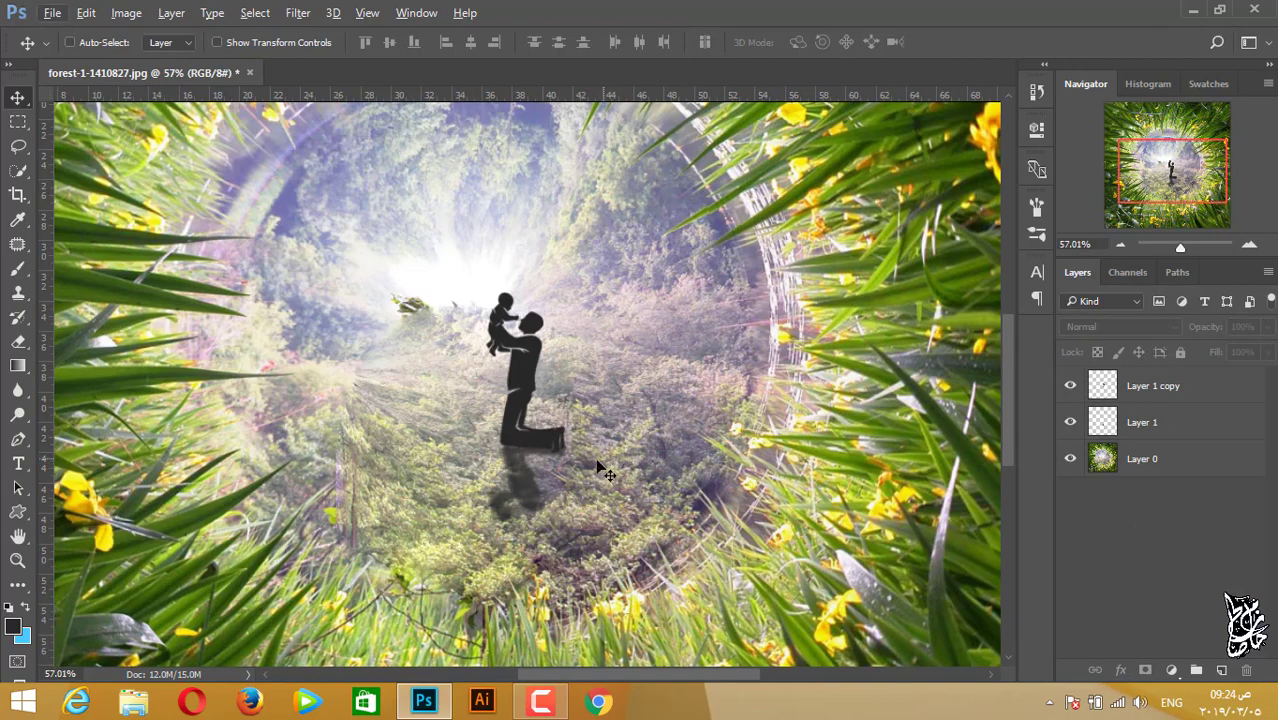
pyautogui.scroll(-1, 548, 528)
pyautogui.scroll(-2, 548, 528)
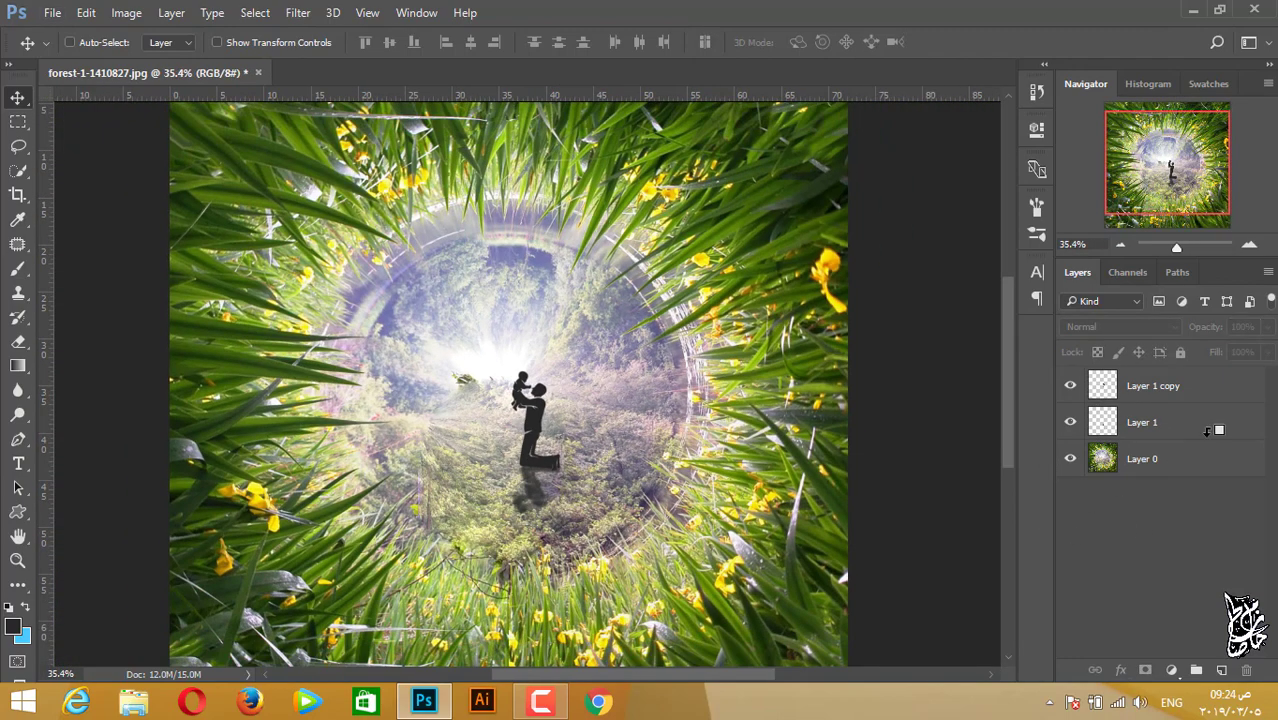
pyautogui.click(1194, 434)
pyautogui.hotkey('ctrl', 't')
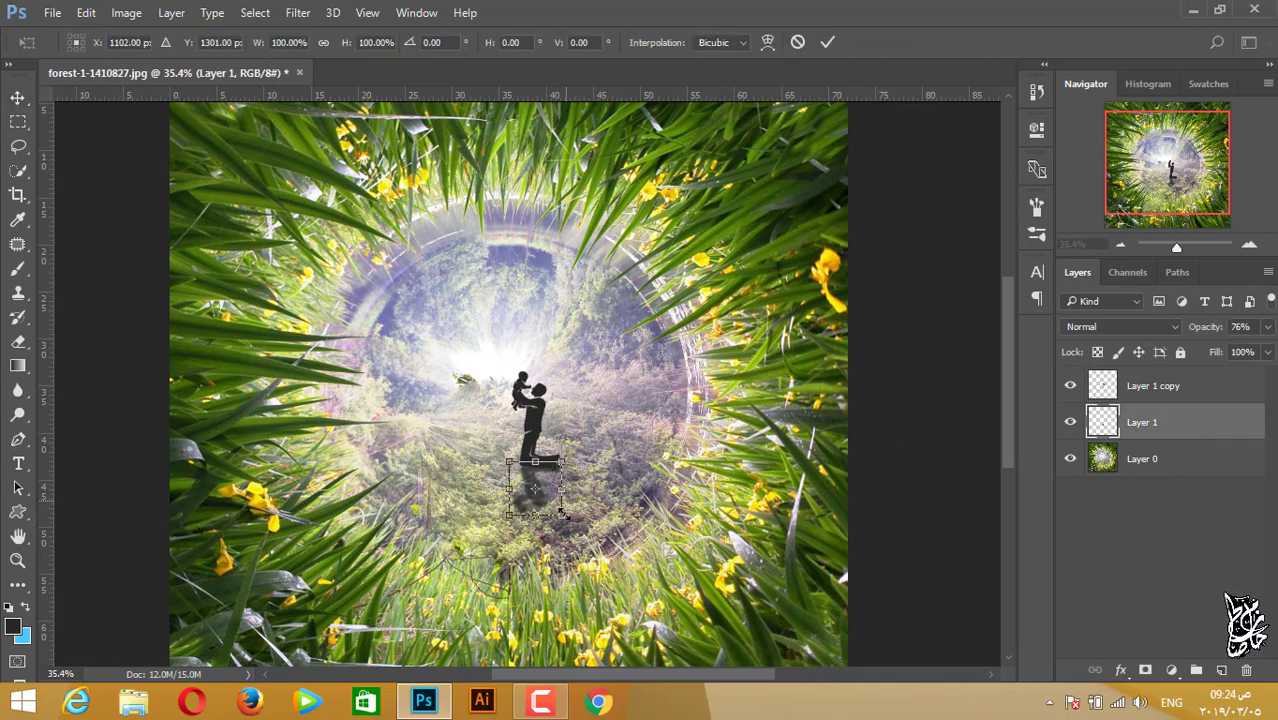
pyautogui.moveTo(535, 520); pyautogui.dragTo(537, 533)
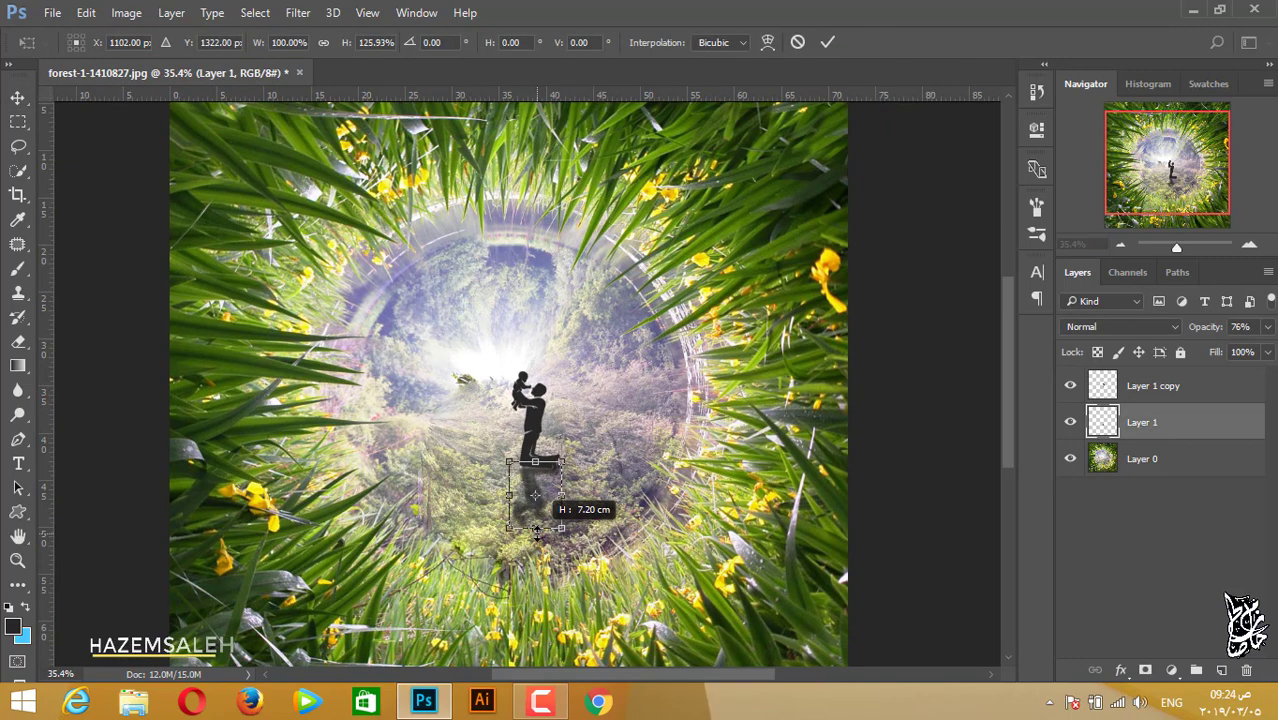
pyautogui.click(827, 42)
pyautogui.scroll(-3, 580, 485)
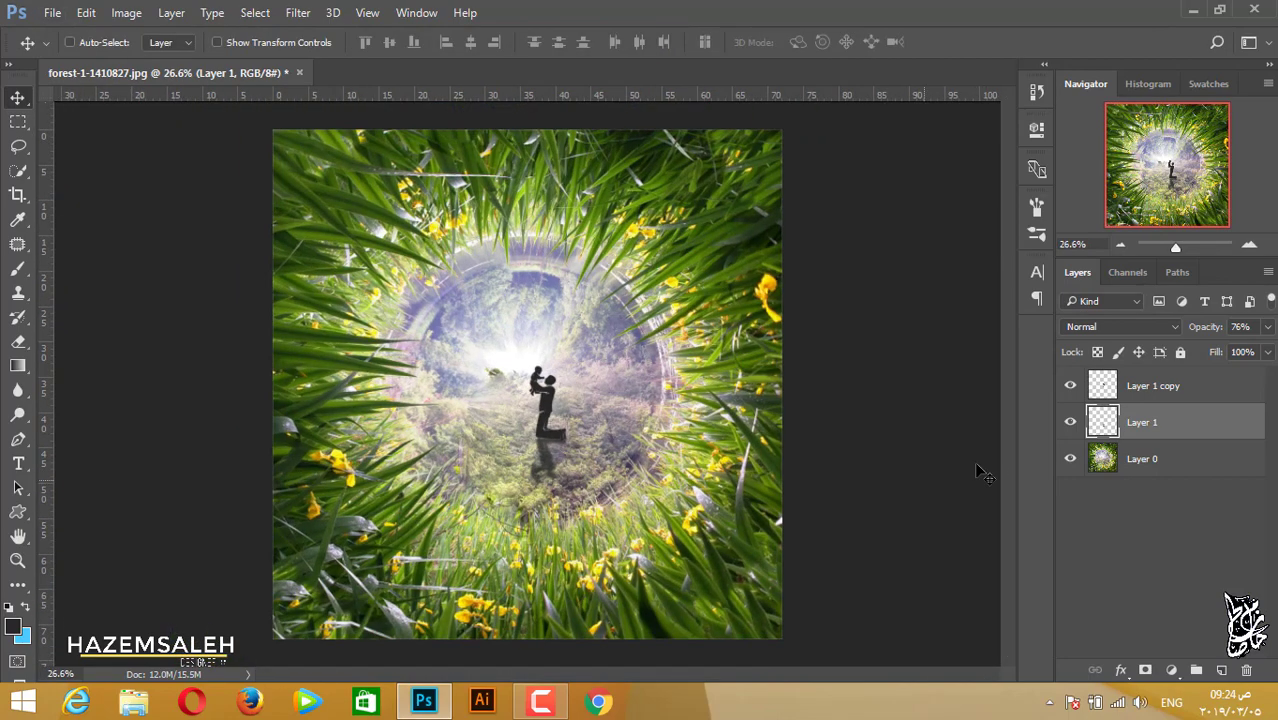
pyautogui.click(1203, 390)
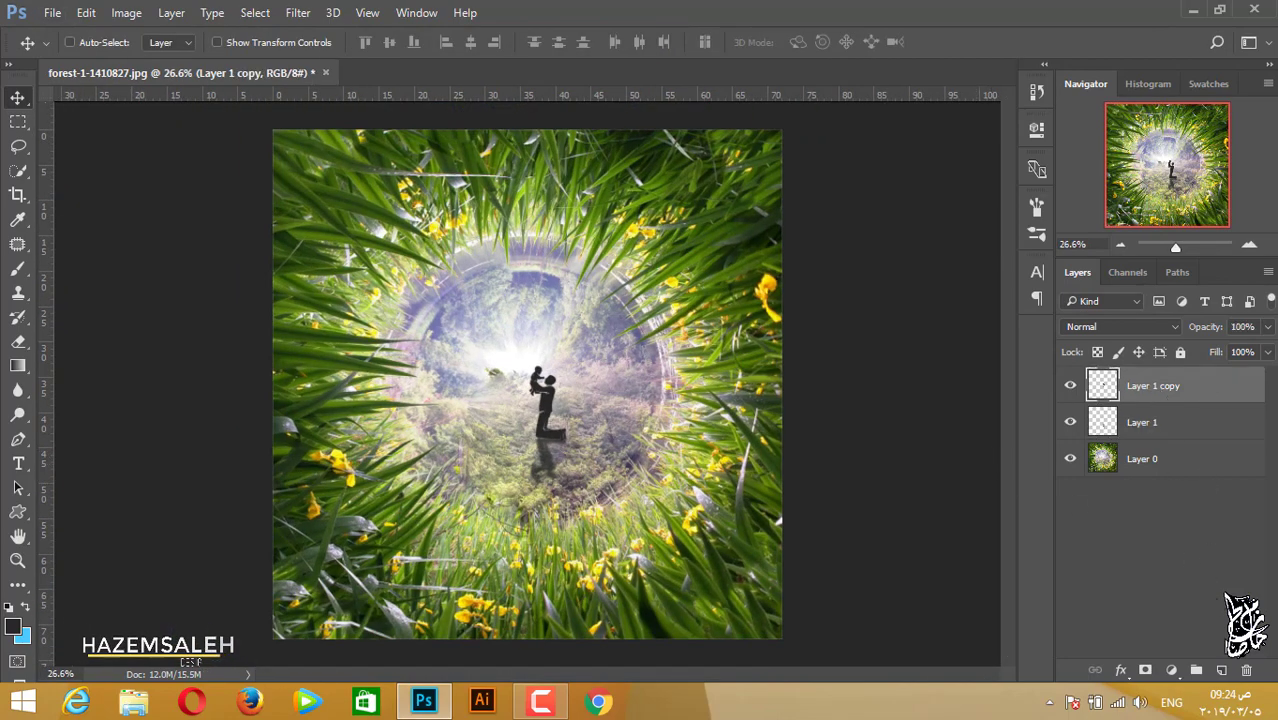
# Step: Add a new Layer 2 on top and fill it with black
pyautogui.click(1221, 670)
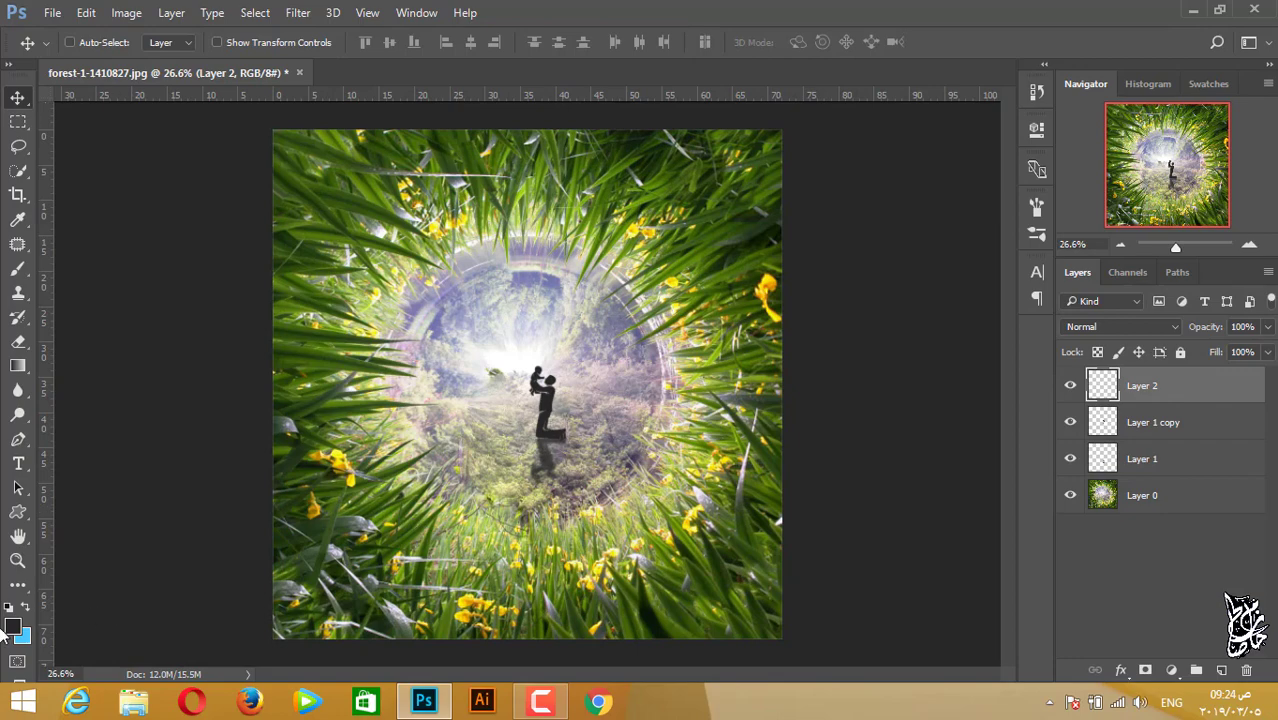
pyautogui.click(13, 627)
pyautogui.moveTo(617, 396); pyautogui.dragTo(578, 462)
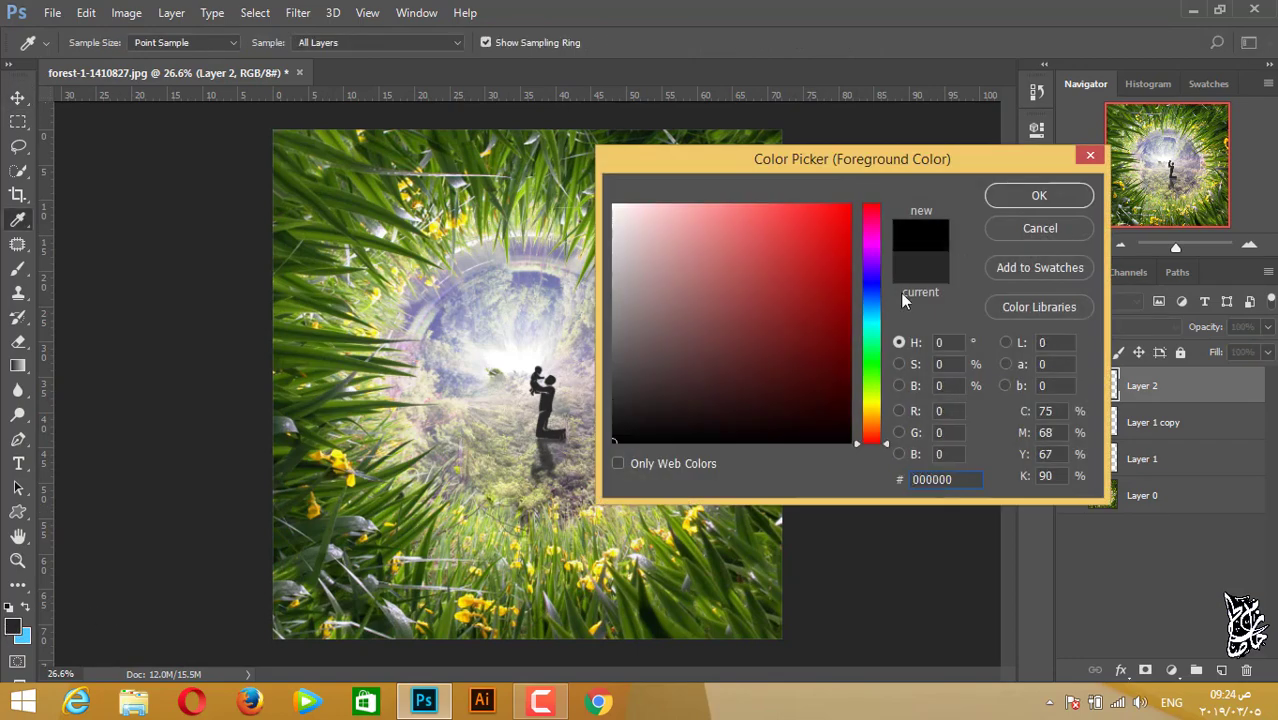
pyautogui.click(1039, 195)
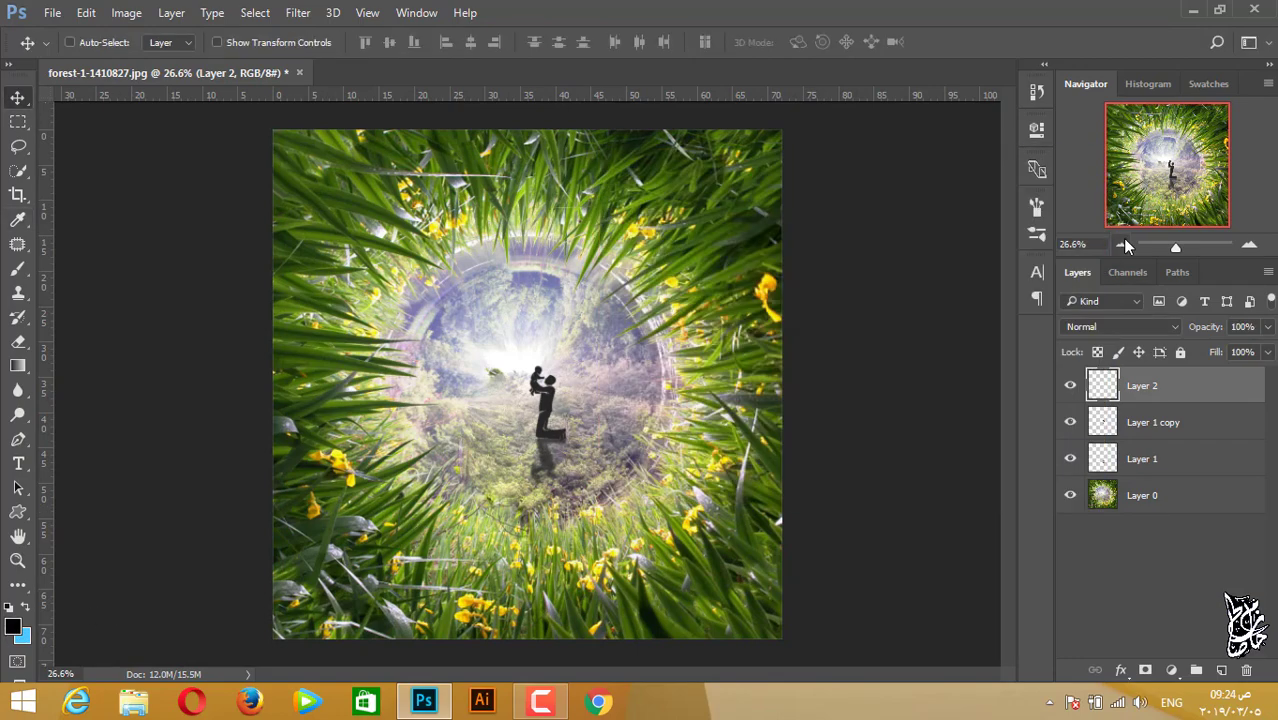
pyautogui.hotkey('alt', 'BackSpace')
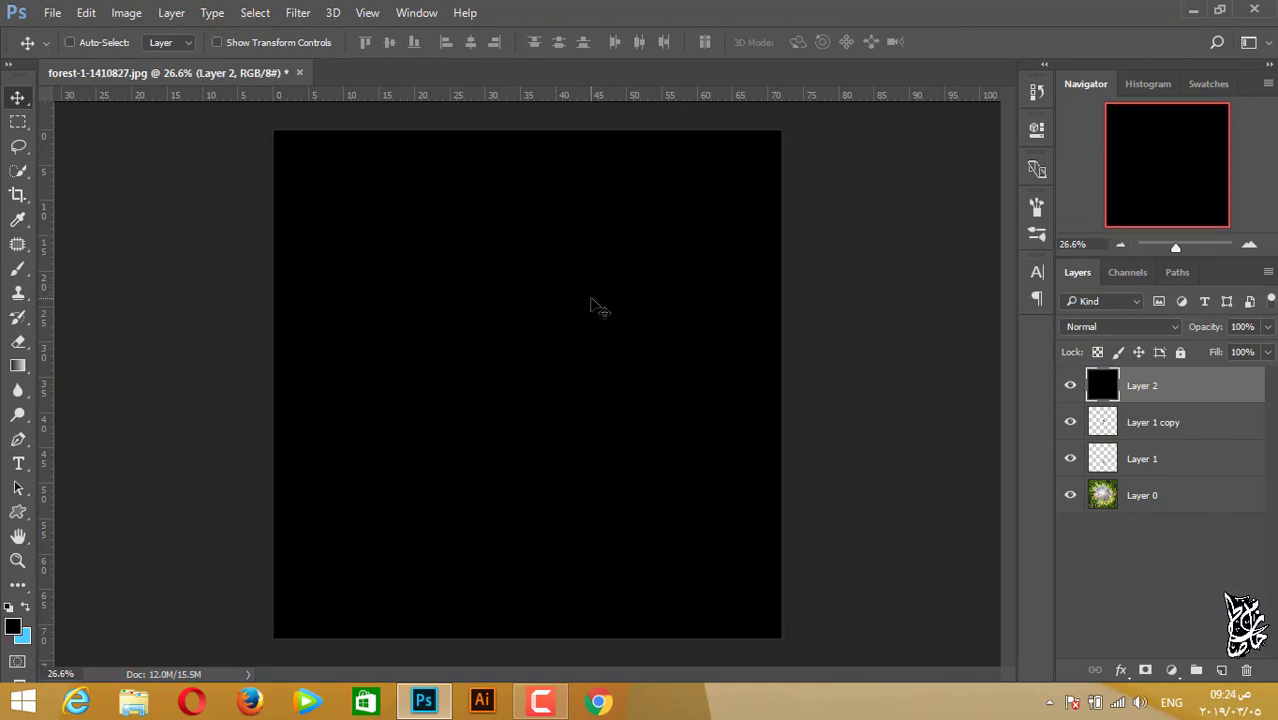
# Step: Render a Lens Flare on Layer 2 at 133% brightness, centred slightly right
pyautogui.click(294, 13)
pyautogui.moveTo(314, 323)
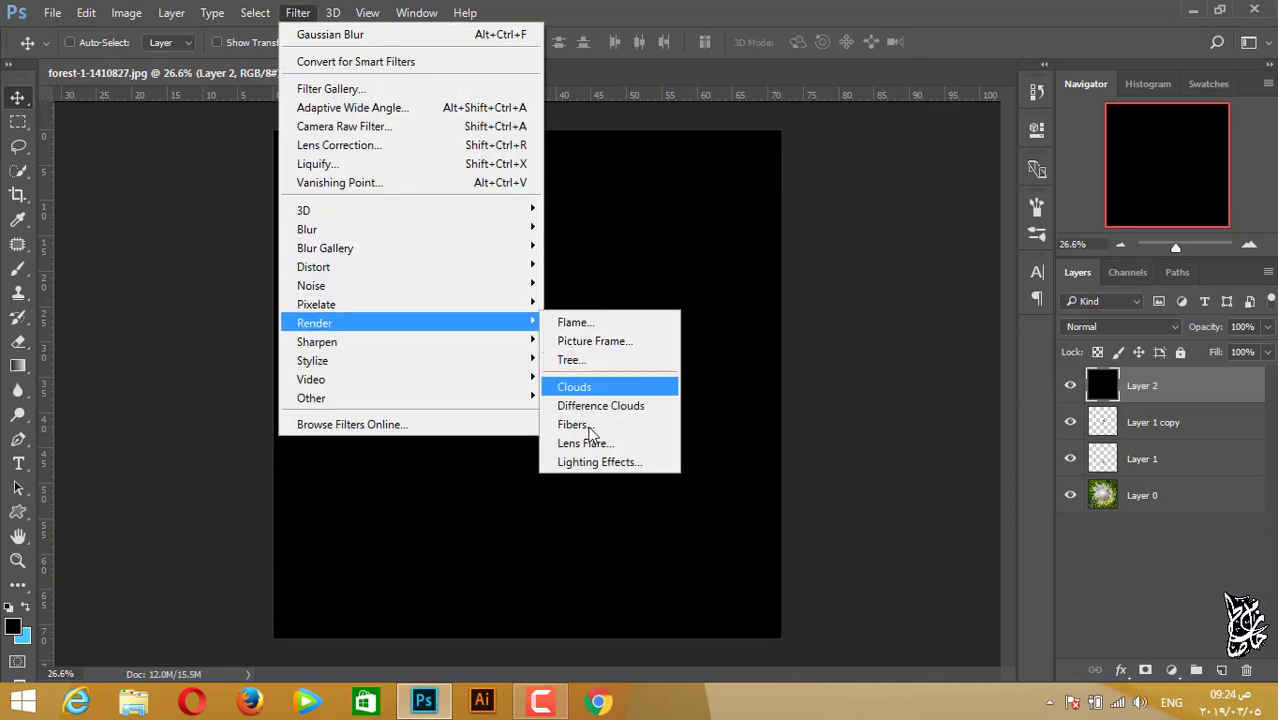
pyautogui.click(627, 452)
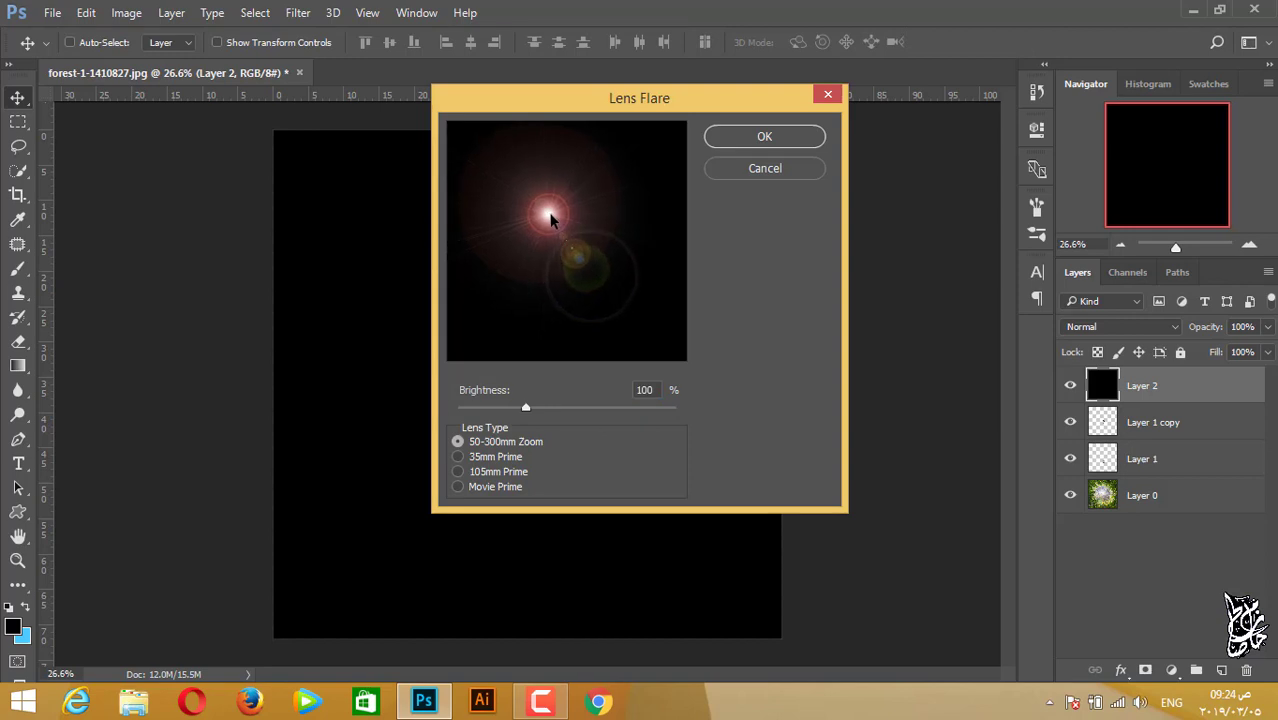
pyautogui.moveTo(541, 221); pyautogui.dragTo(569, 217)
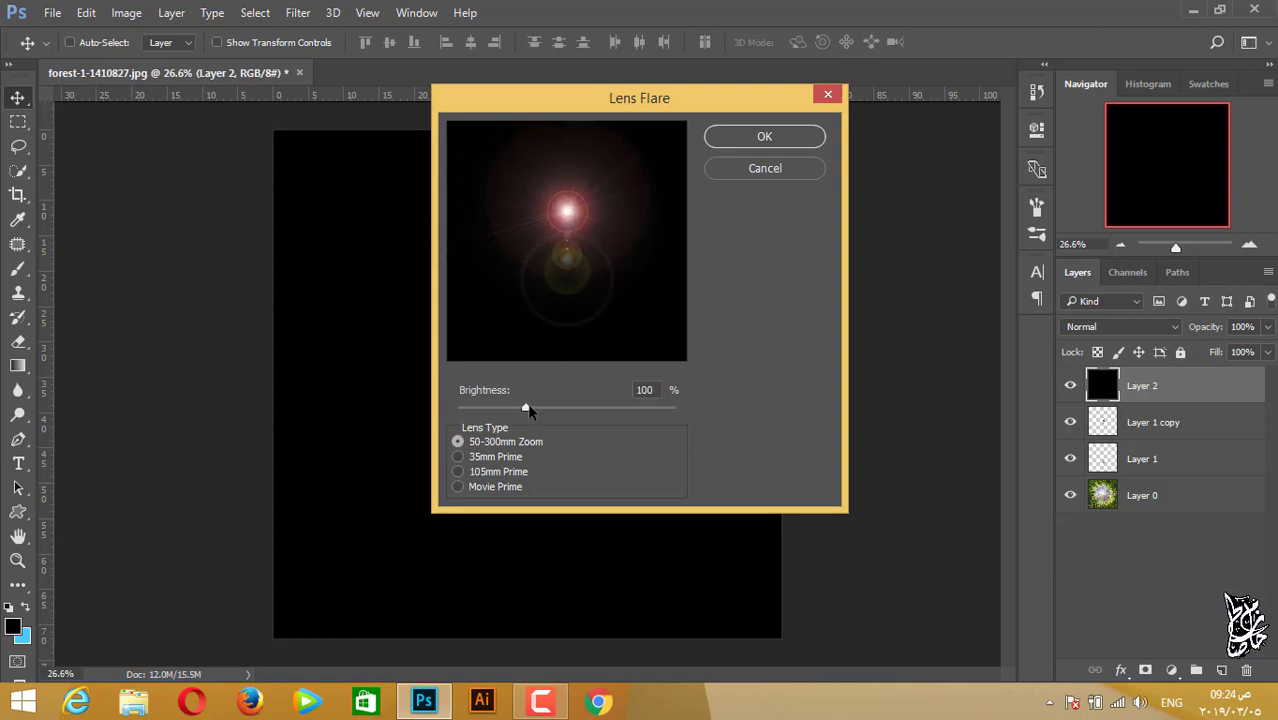
pyautogui.moveTo(526, 409); pyautogui.dragTo(550, 409)
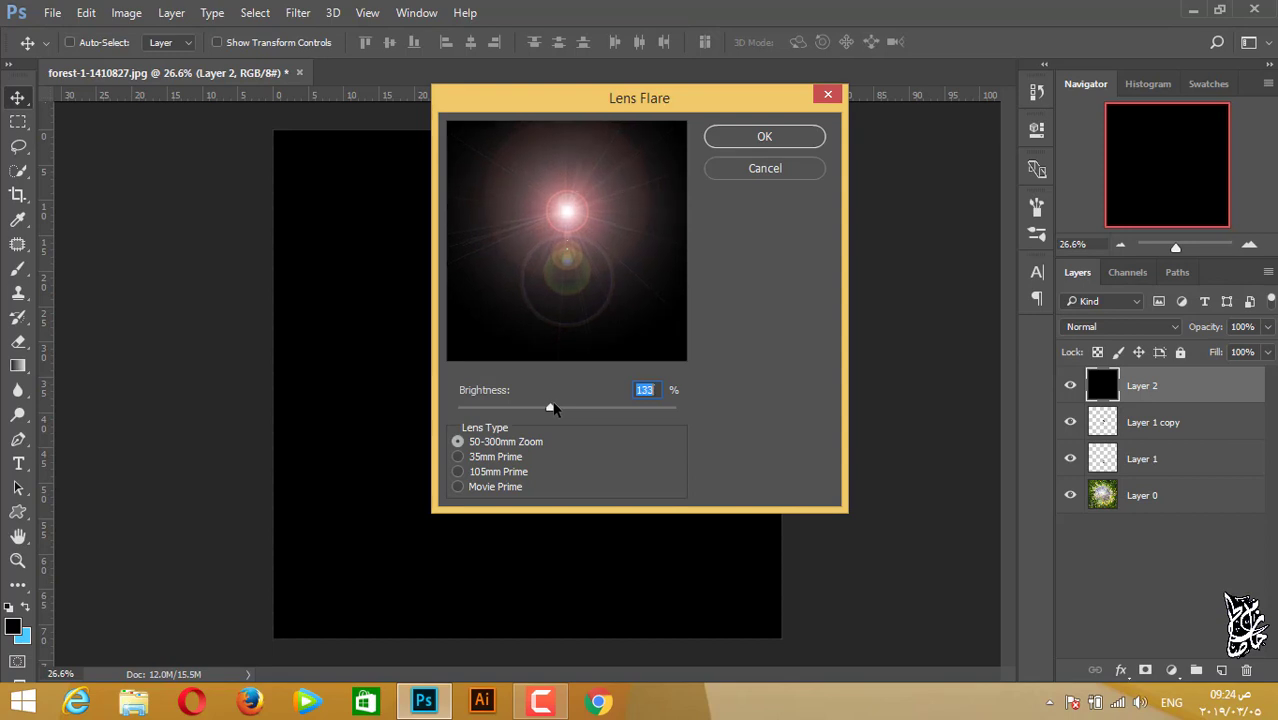
pyautogui.click(764, 136)
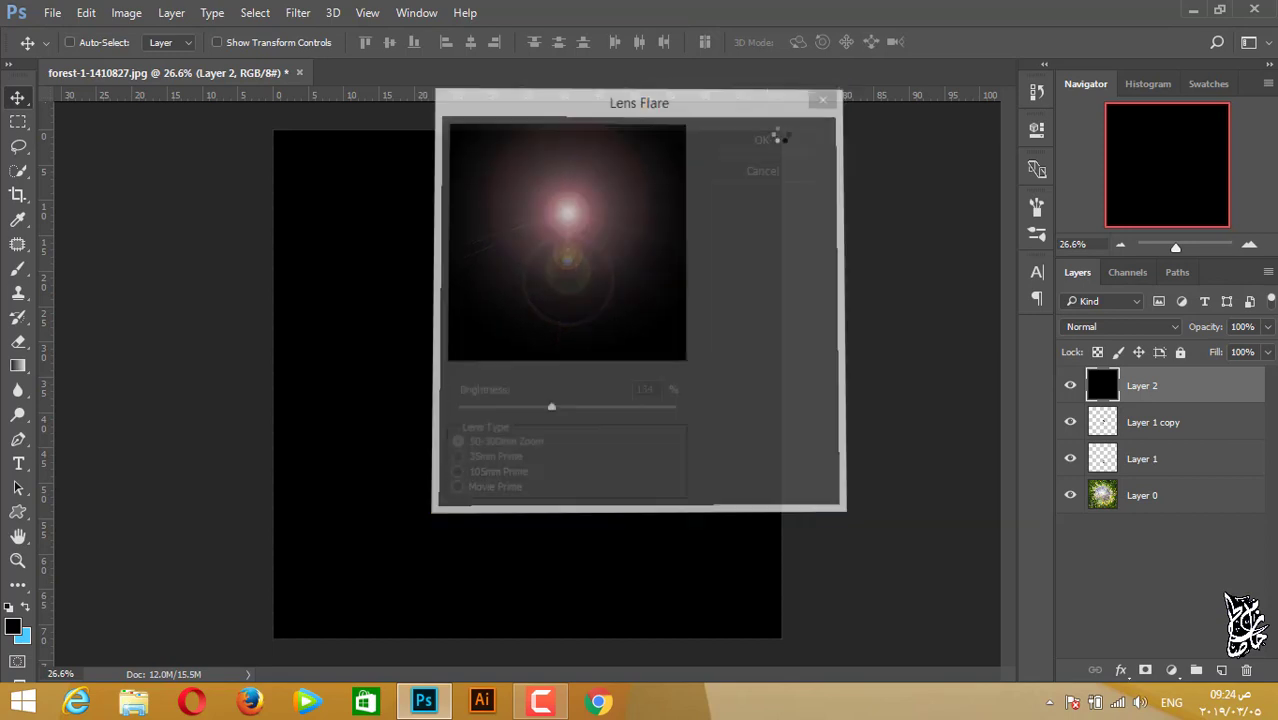
# Step: Set Layer 2's blend mode to Screen and nudge the flare slightly across the image
pyautogui.click(1084, 330)
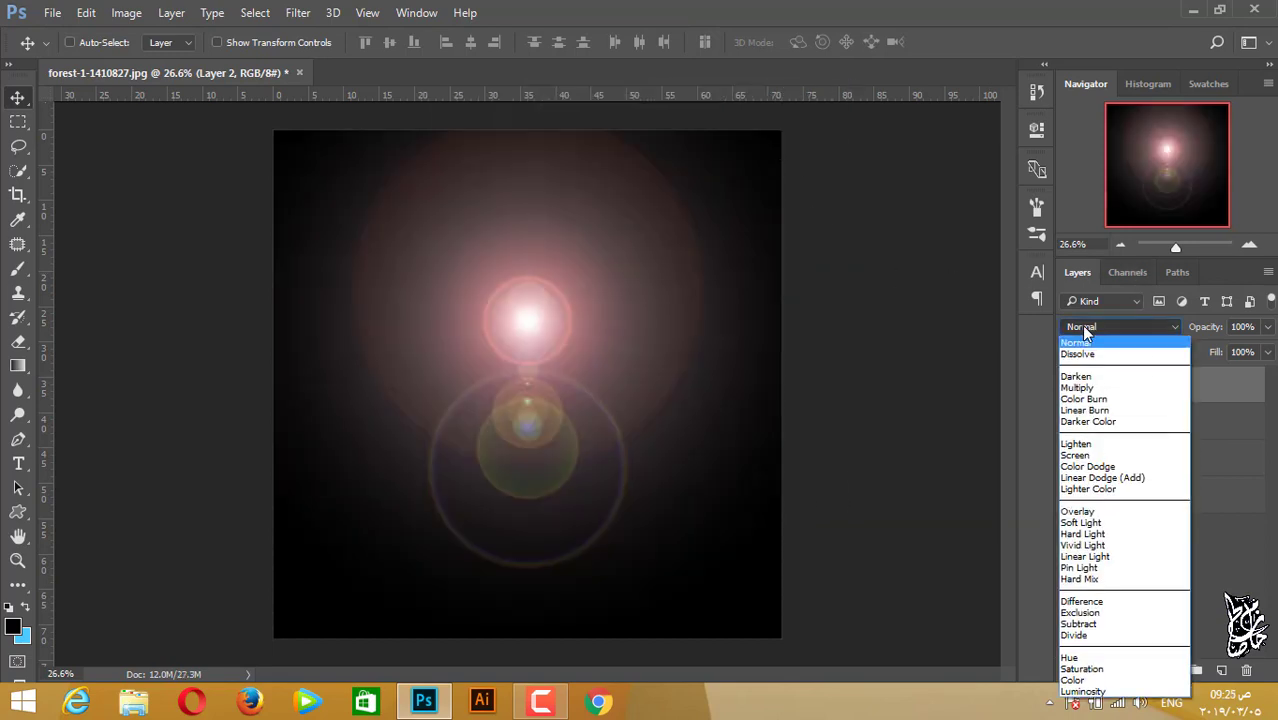
pyautogui.click(1095, 452)
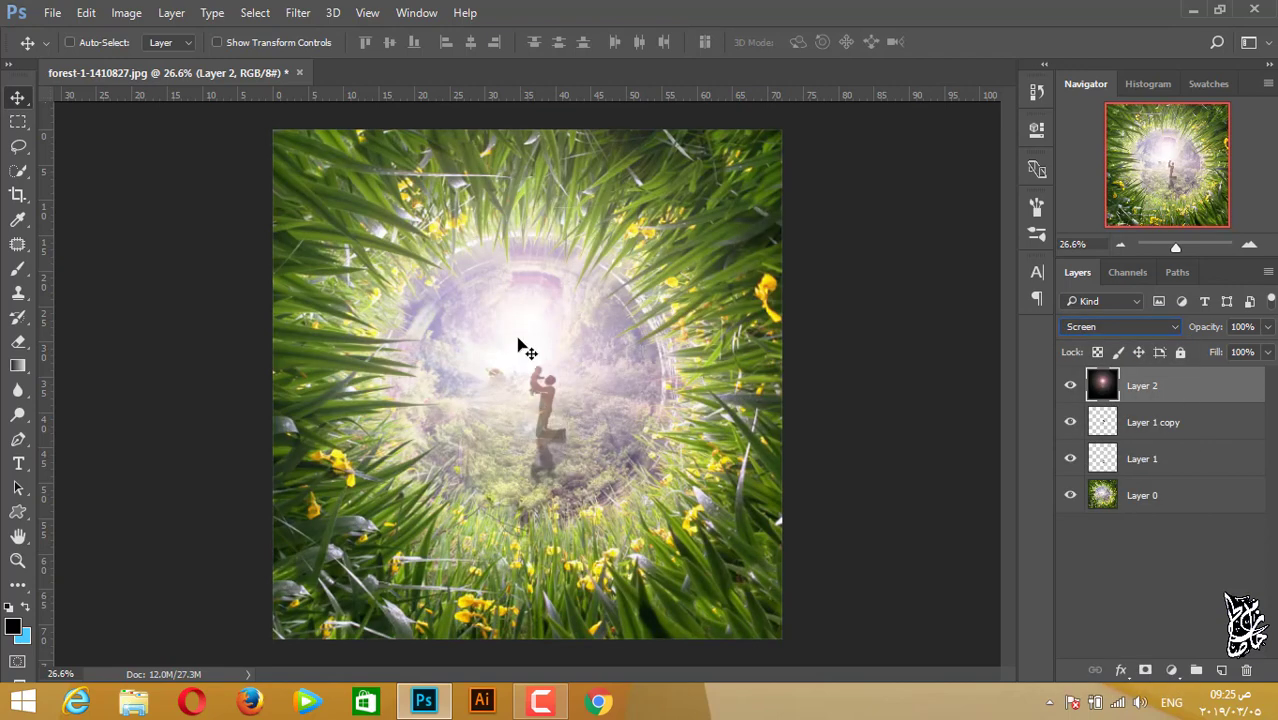
pyautogui.moveTo(522, 330); pyautogui.dragTo(530, 336)
pyautogui.scroll(-1, 857, 434)
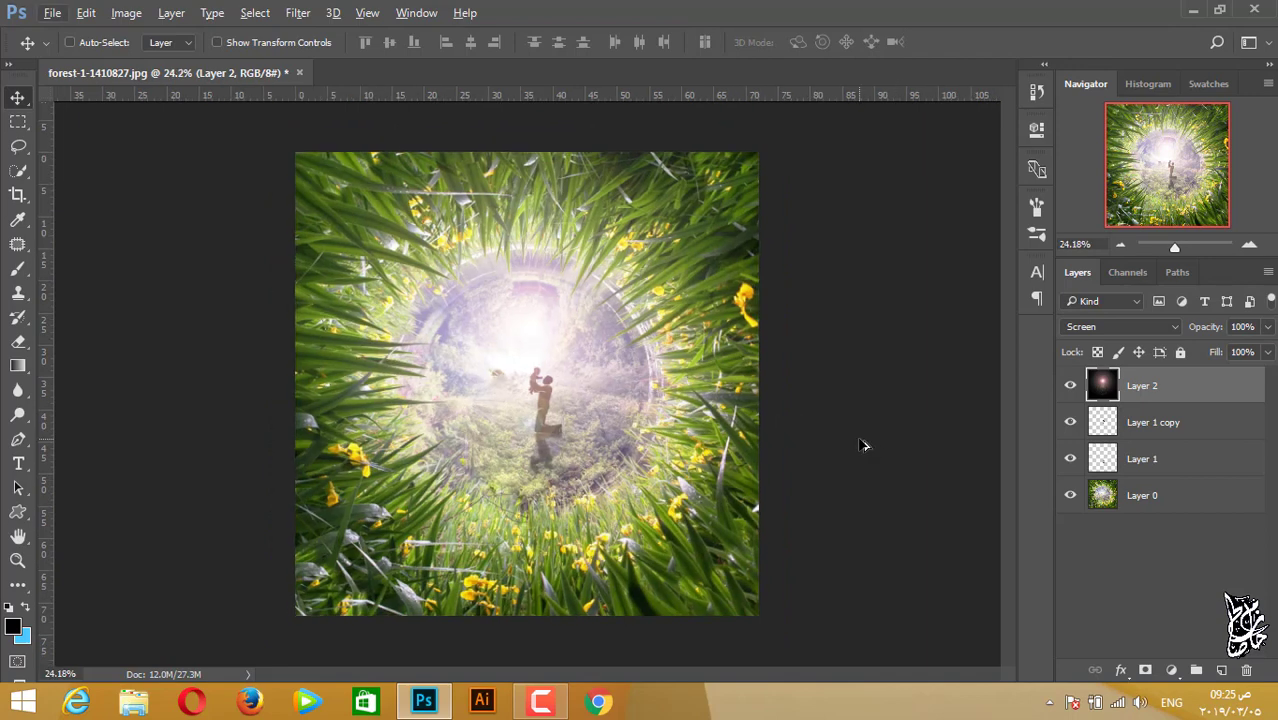
pyautogui.scroll(-1, 645, 430)
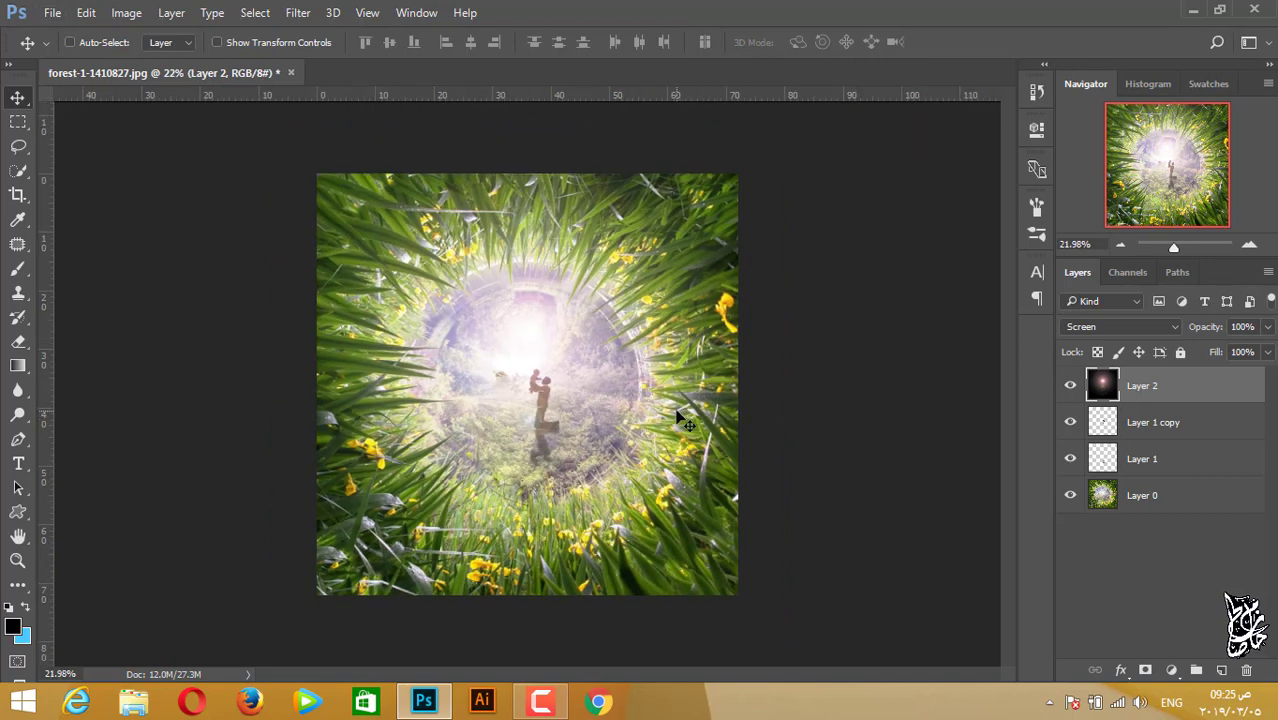